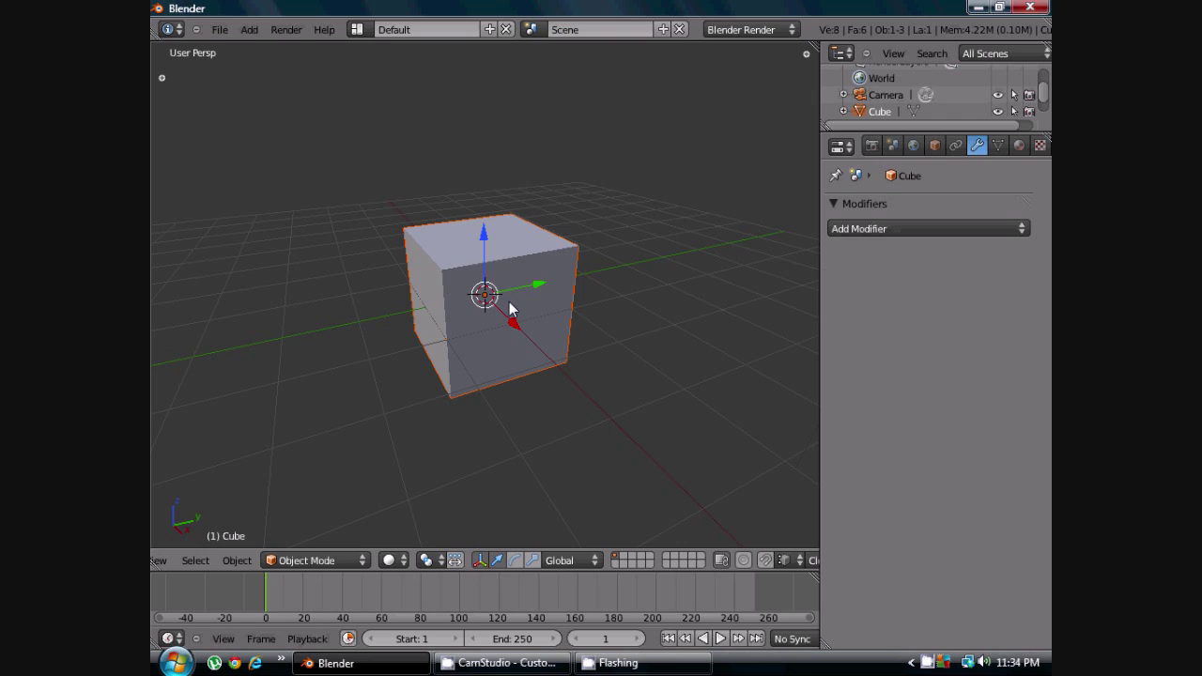
# Flatten the cube by scaling it along the Z axis to about 0.09 in front view
pyautogui.press('KP_1')
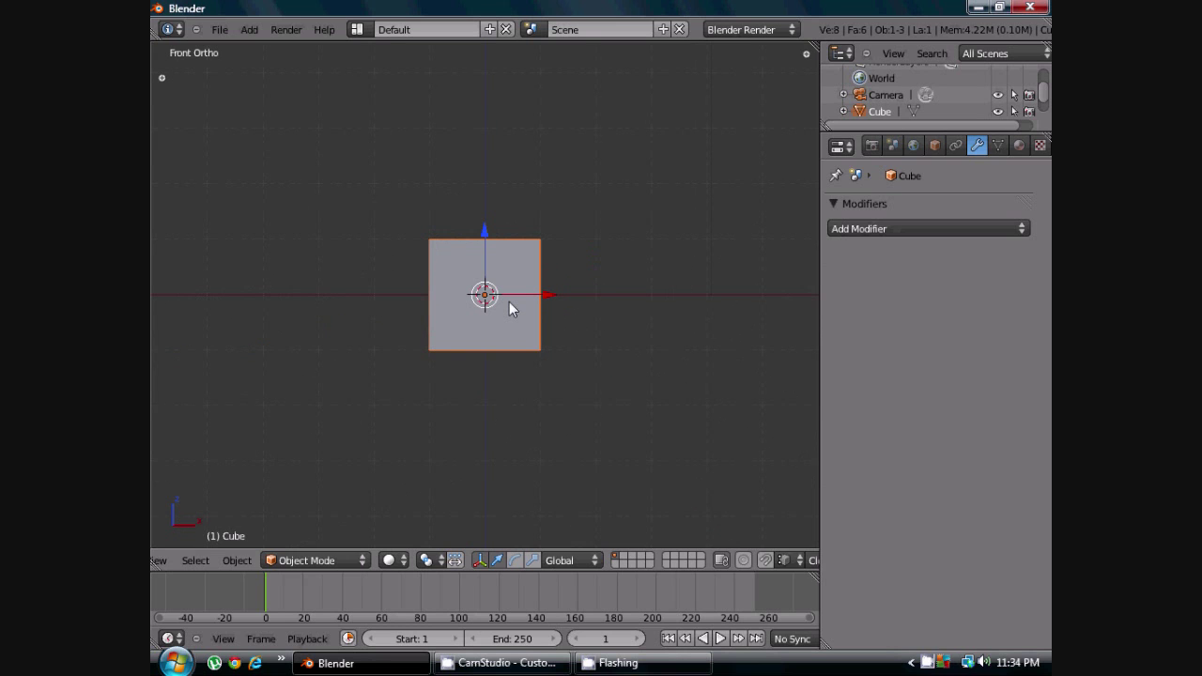
pyautogui.scroll(4, 564, 237)
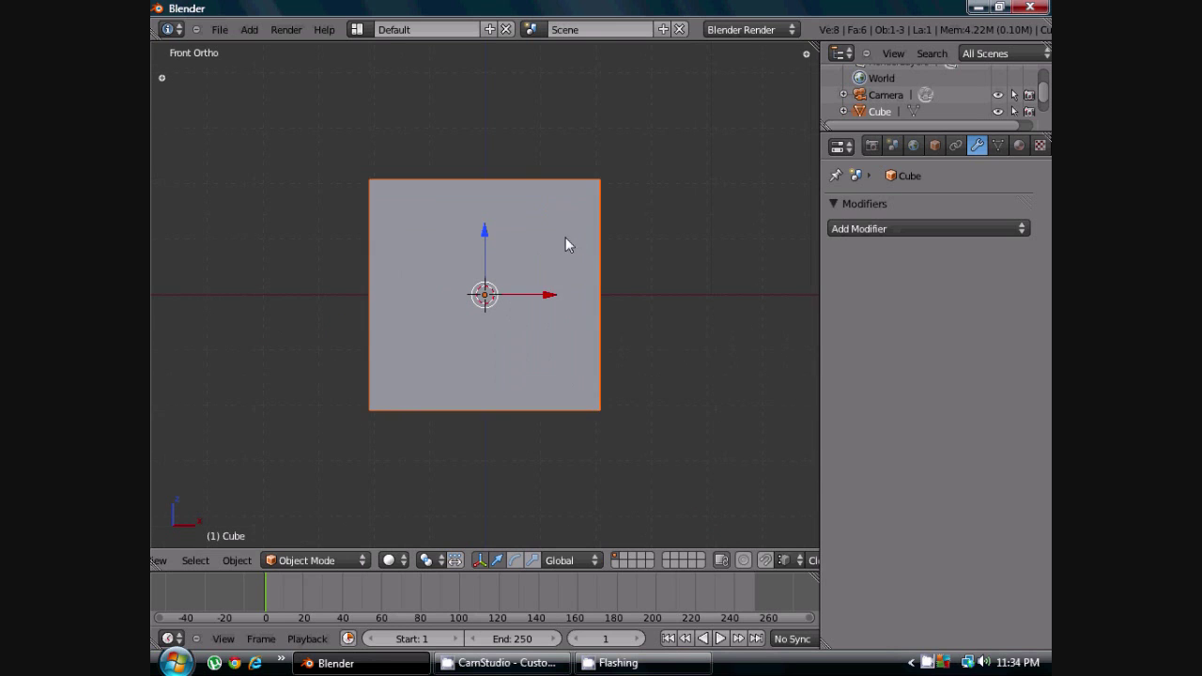
pyautogui.keyDown('shift'); pyautogui.moveTo(566, 237); pyautogui.dragTo(561, 270, button='middle'); pyautogui.keyUp('shift')
pyautogui.scroll(-2, 563, 272)
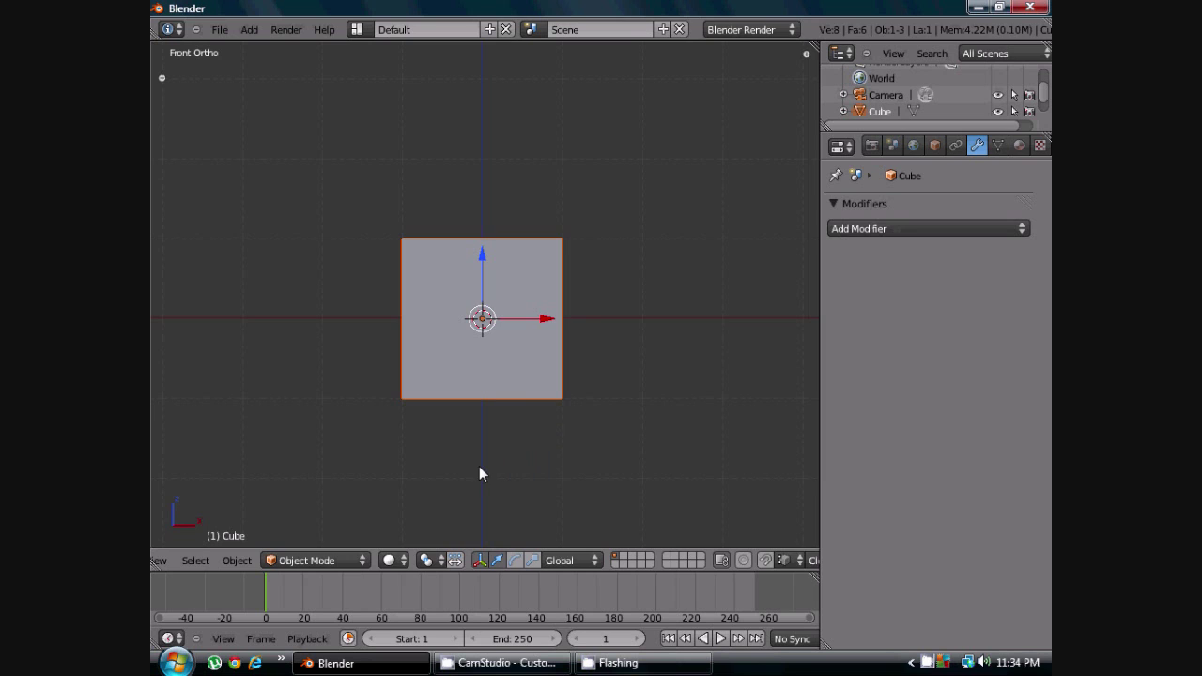
pyautogui.press('s')
pyautogui.press('z')
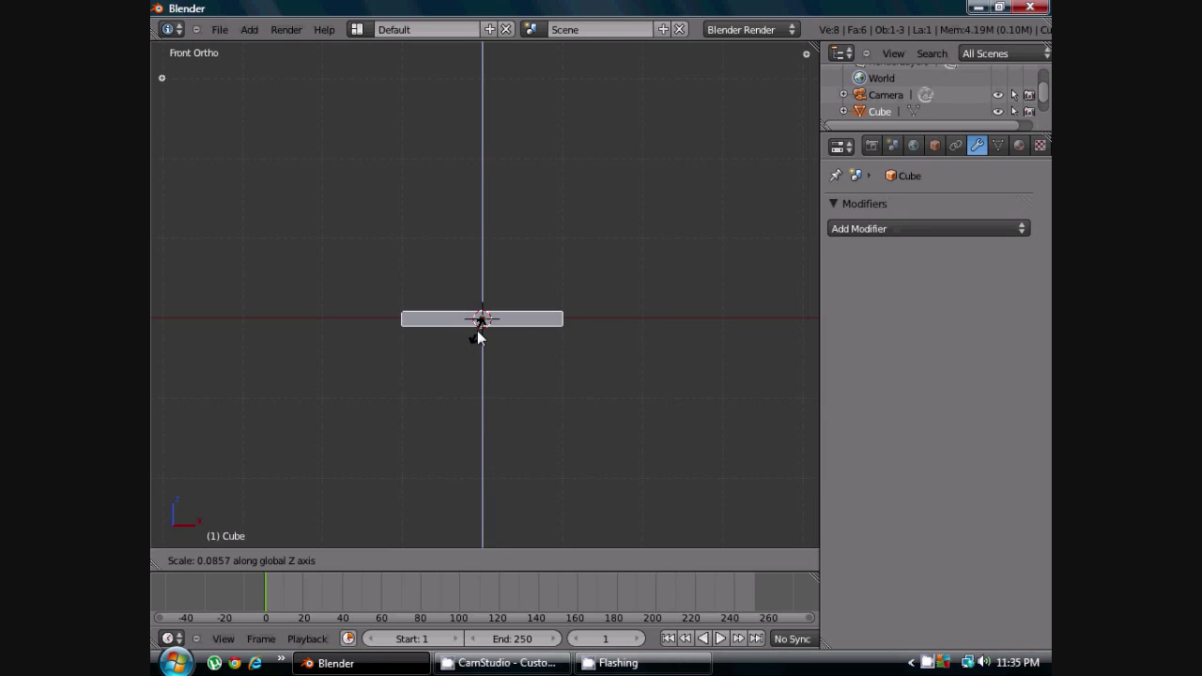
pyautogui.click(478, 334)
pyautogui.scroll(3, 465, 339)
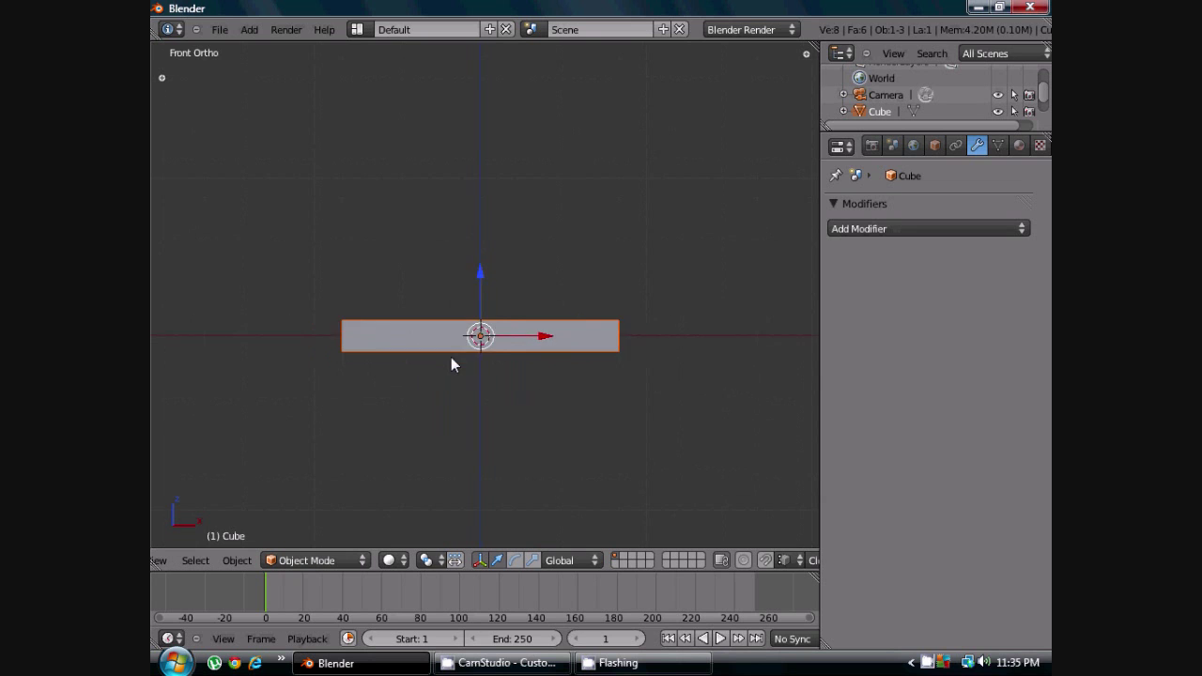
# Scale the flattened cube down a little more along Z so the slab is thinner
pyautogui.scroll(-3, 452, 360)
pyautogui.scroll(3, 454, 368)
pyautogui.press('s')
pyautogui.press('z')
pyautogui.click(460, 377)
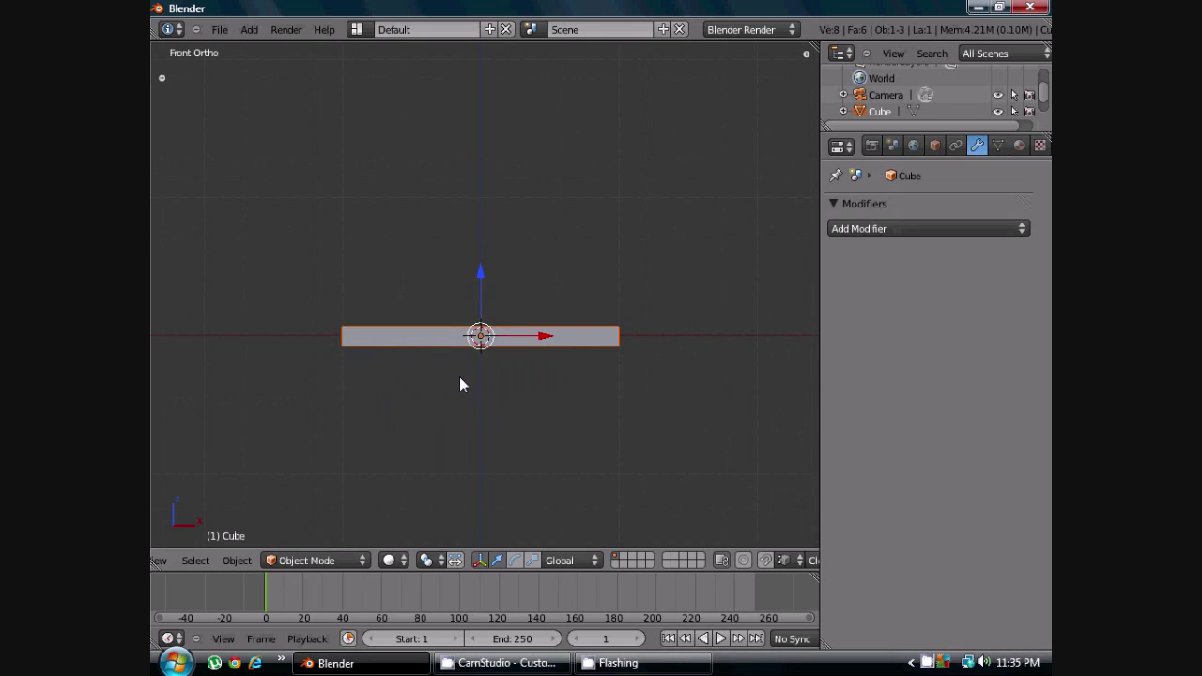
pyautogui.moveTo(459, 385); pyautogui.dragTo(550, 395, button='middle')
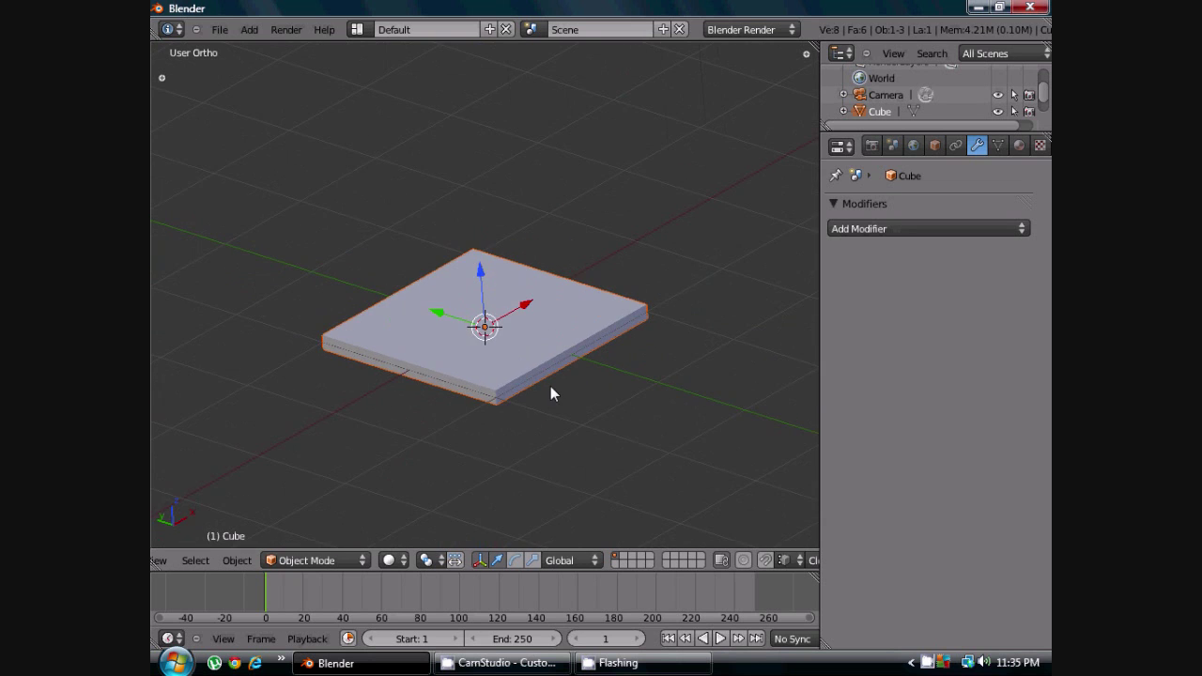
# Scale the slab up uniformly to about 3.9 times its size in top view
pyautogui.press('KP_7')
pyautogui.scroll(1, 551, 386)
pyautogui.scroll(-3, 553, 386)
pyautogui.keyDown('shift'); pyautogui.moveTo(539, 388); pyautogui.dragTo(515, 440, button='middle'); pyautogui.keyUp('shift')
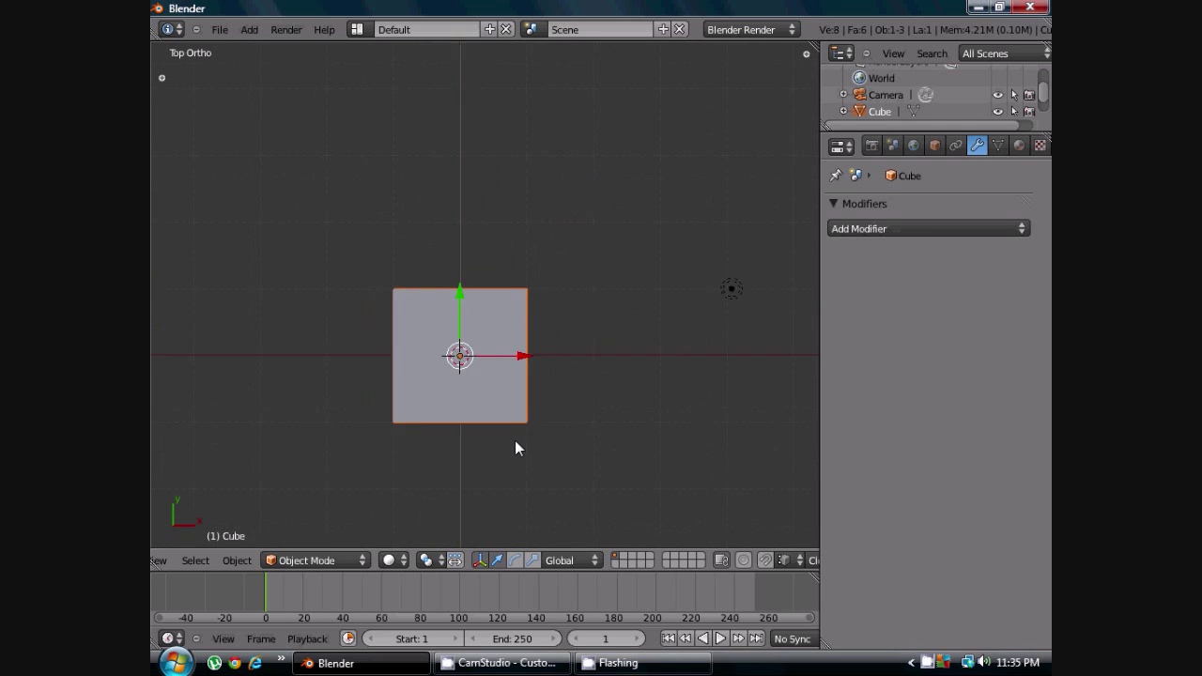
pyautogui.scroll(-4, 515, 442)
pyautogui.press('s')
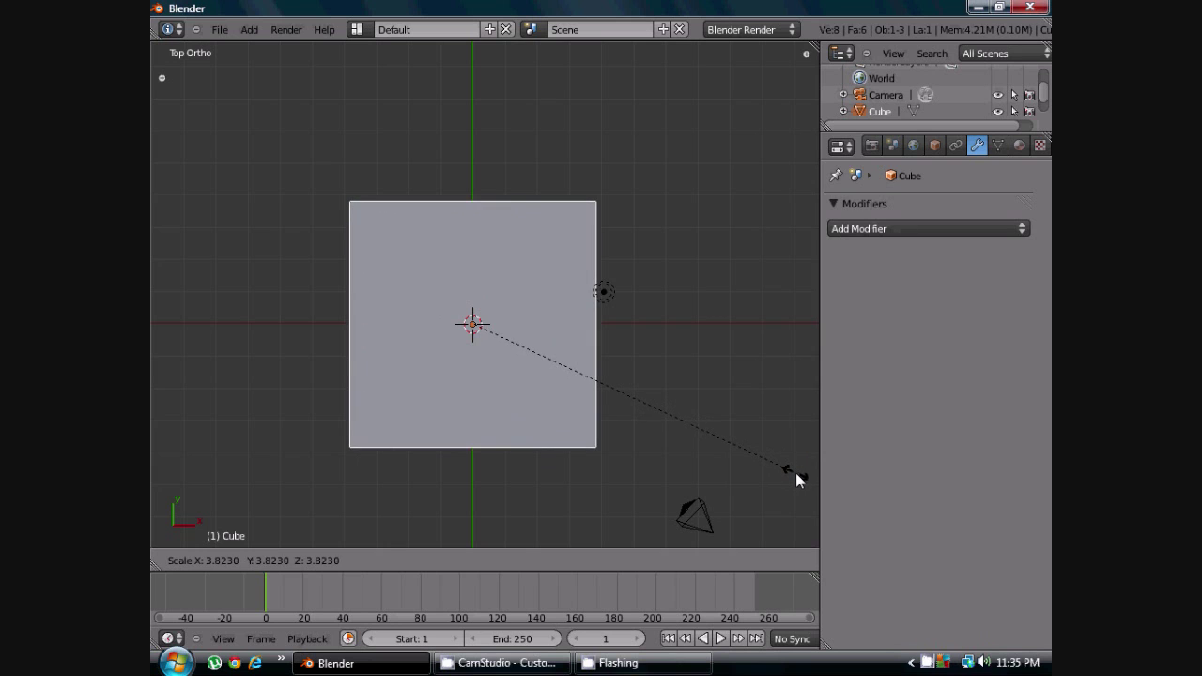
pyautogui.click(804, 480)
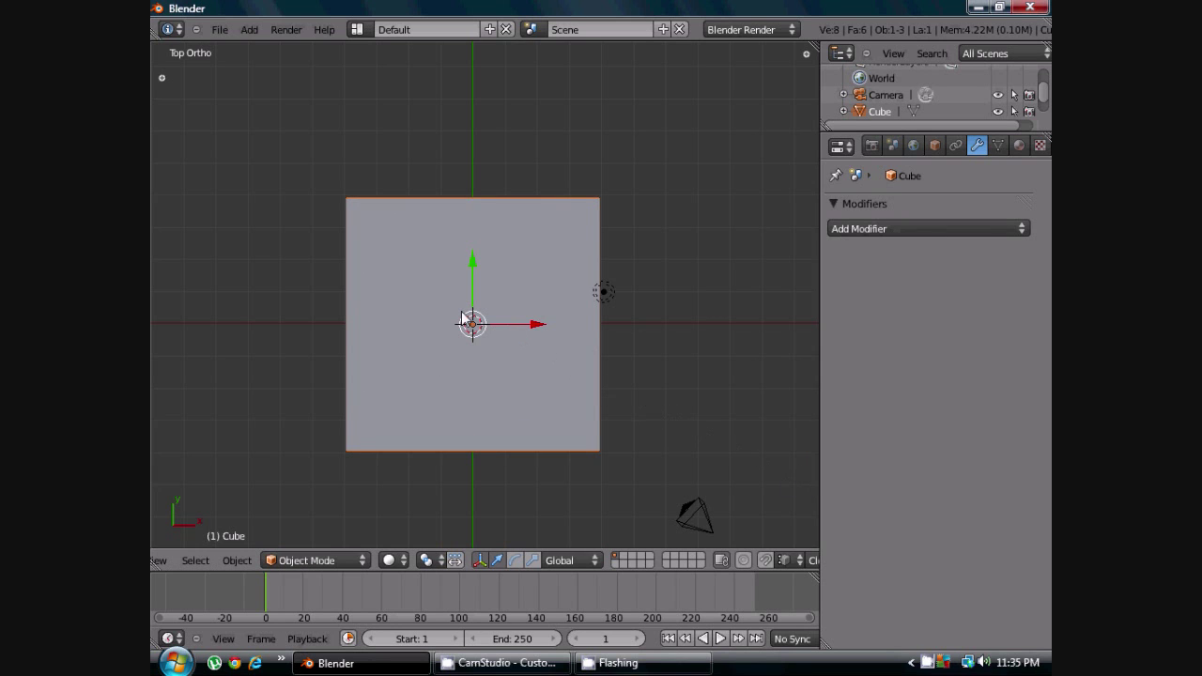
# Narrow the slab along the X axis to about 0.74 to make it rectangular
pyautogui.scroll(-2, 461, 320)
pyautogui.scroll(3, 511, 294)
pyautogui.keyDown('shift'); pyautogui.moveTo(511, 294); pyautogui.dragTo(515, 330, button='middle'); pyautogui.keyUp('shift')
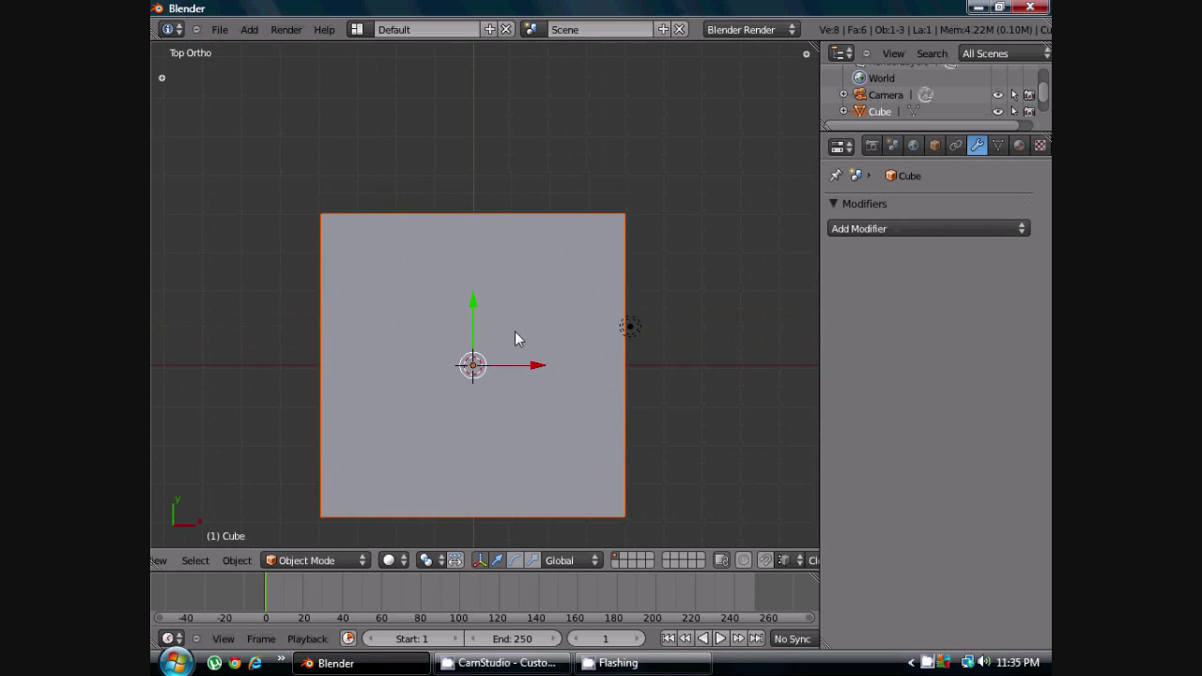
pyautogui.scroll(-3, 515, 331)
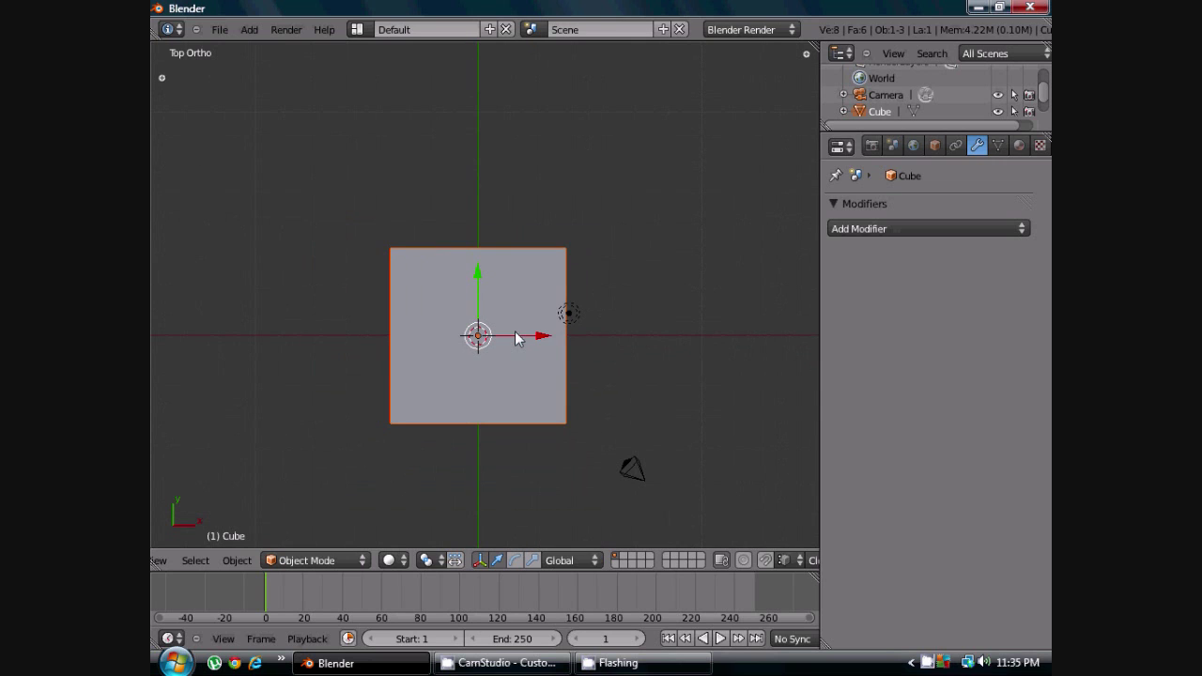
pyautogui.press('s')
pyautogui.press('x')
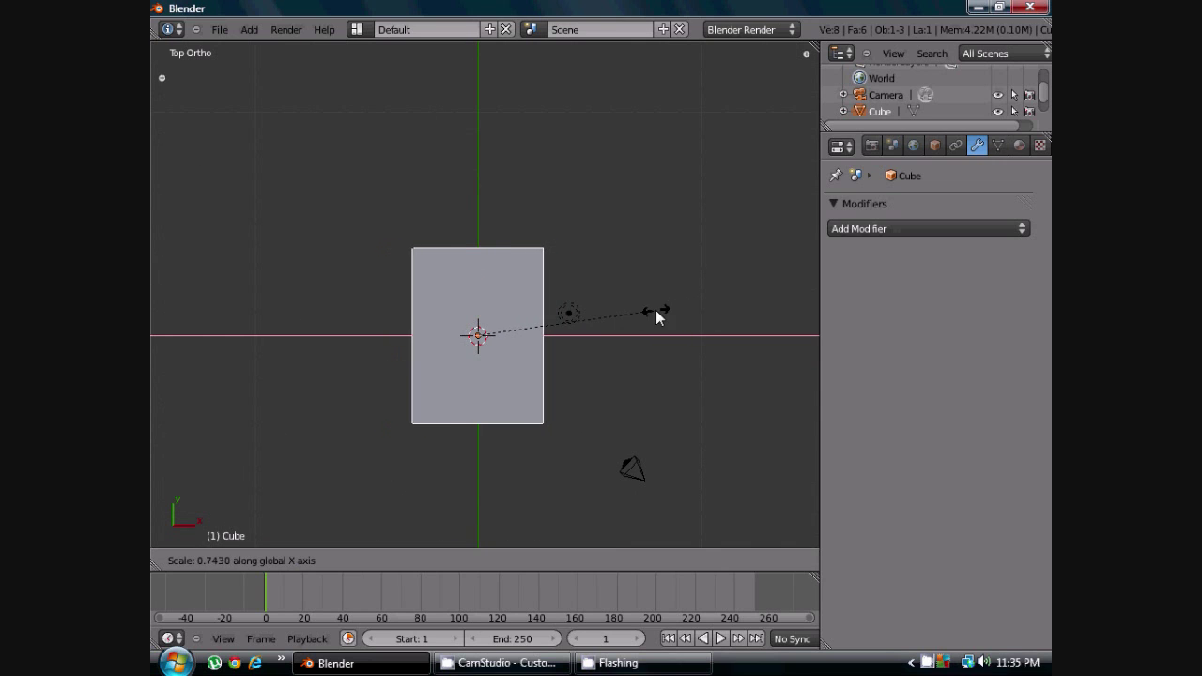
pyautogui.click(653, 314)
# Thin the rectangular slab slightly by scaling it along the Z axis in right view
pyautogui.scroll(2, 617, 350)
pyautogui.press('KP_1')
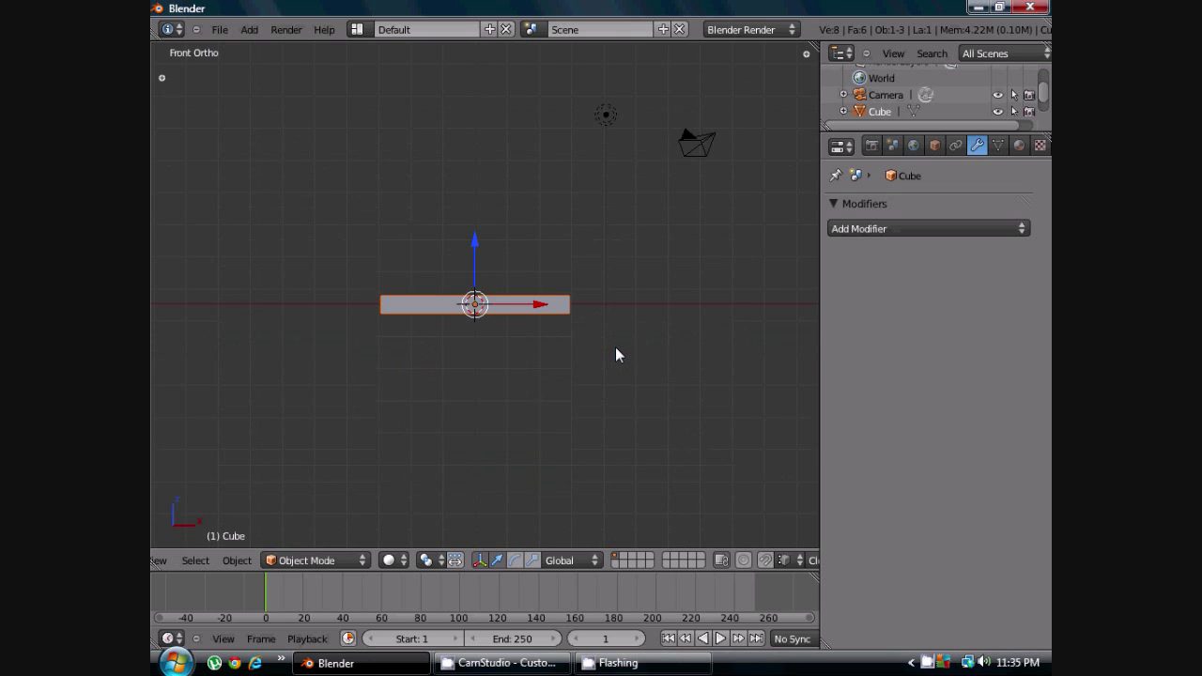
pyautogui.press('KP_3')
pyautogui.keyDown('shift'); pyautogui.moveTo(582, 371); pyautogui.dragTo(574, 426, button='middle'); pyautogui.keyUp('shift')
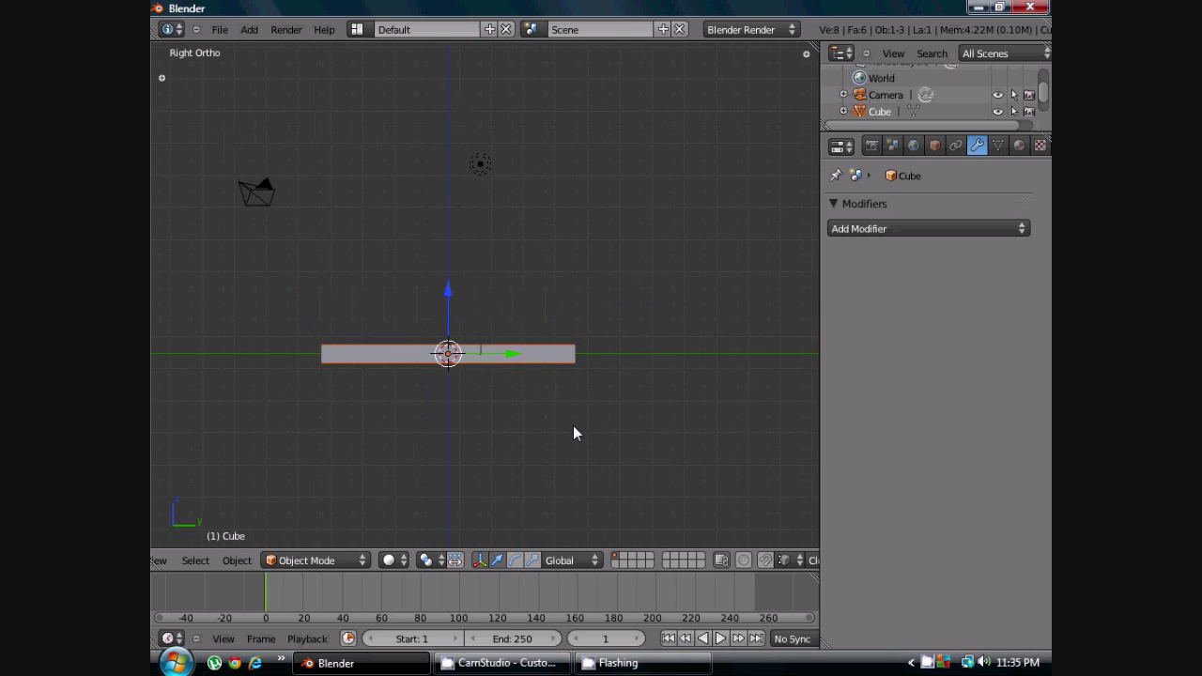
pyautogui.press('KP_7')
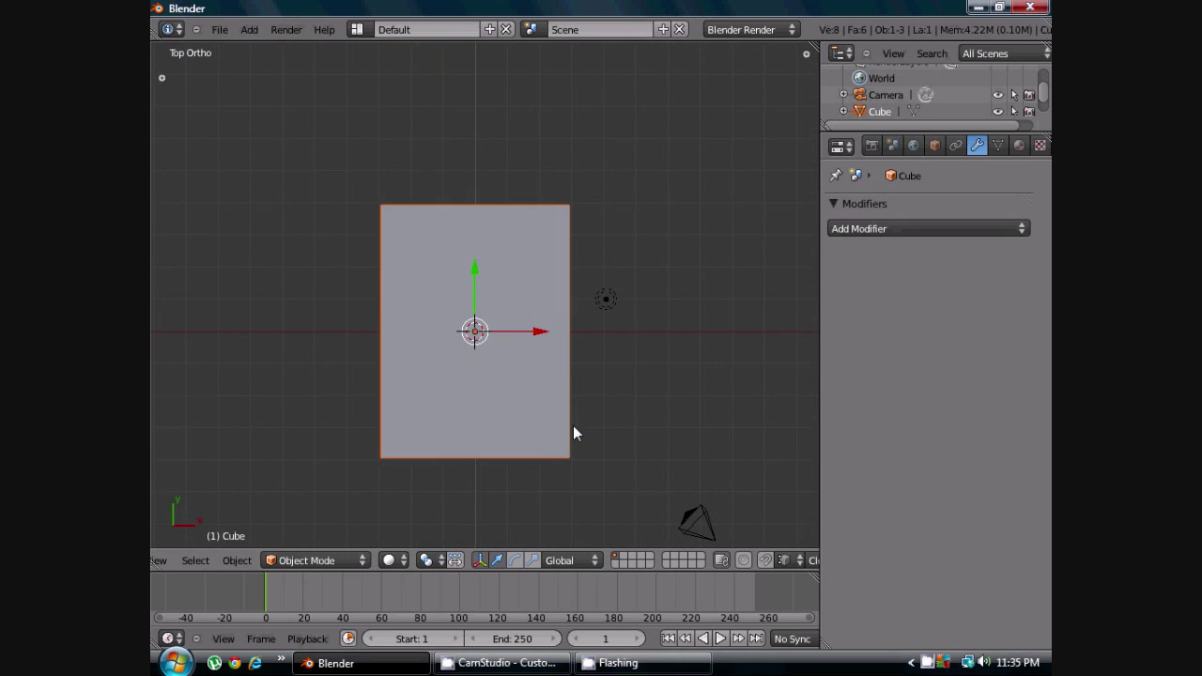
pyautogui.press('KP_3')
pyautogui.scroll(2, 579, 423)
pyautogui.keyDown('shift'); pyautogui.moveTo(423, 377); pyautogui.dragTo(429, 330, button='middle'); pyautogui.keyUp('shift')
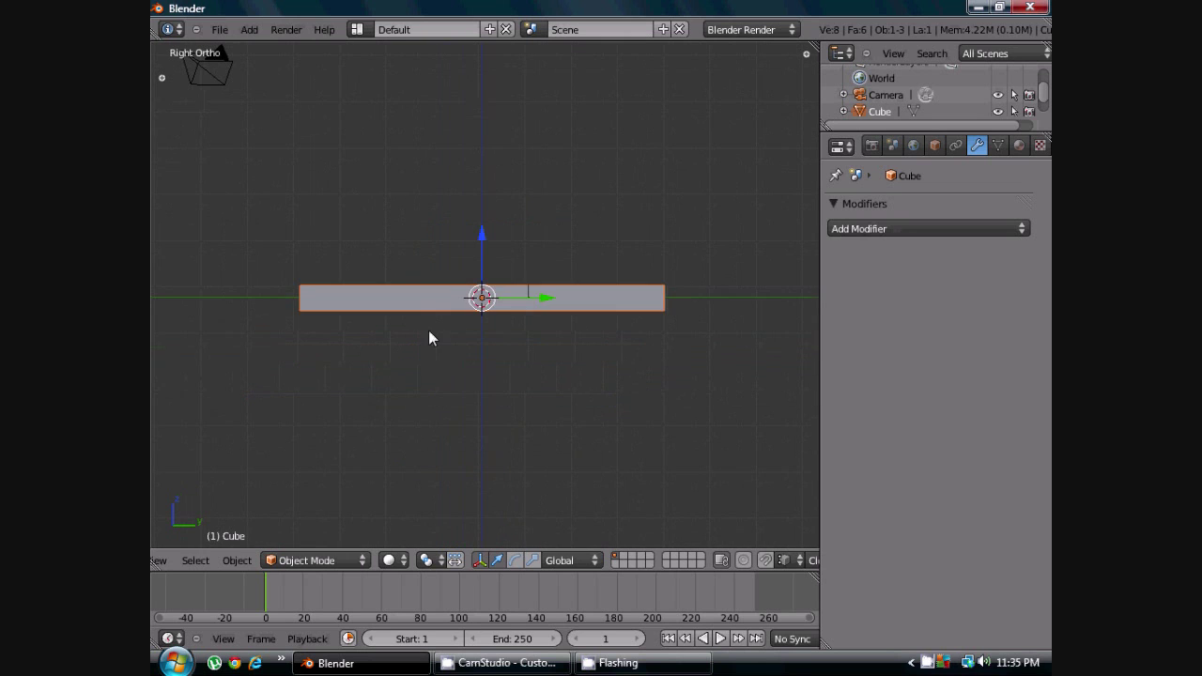
pyautogui.press('s')
pyautogui.press('z')
pyautogui.click(443, 338)
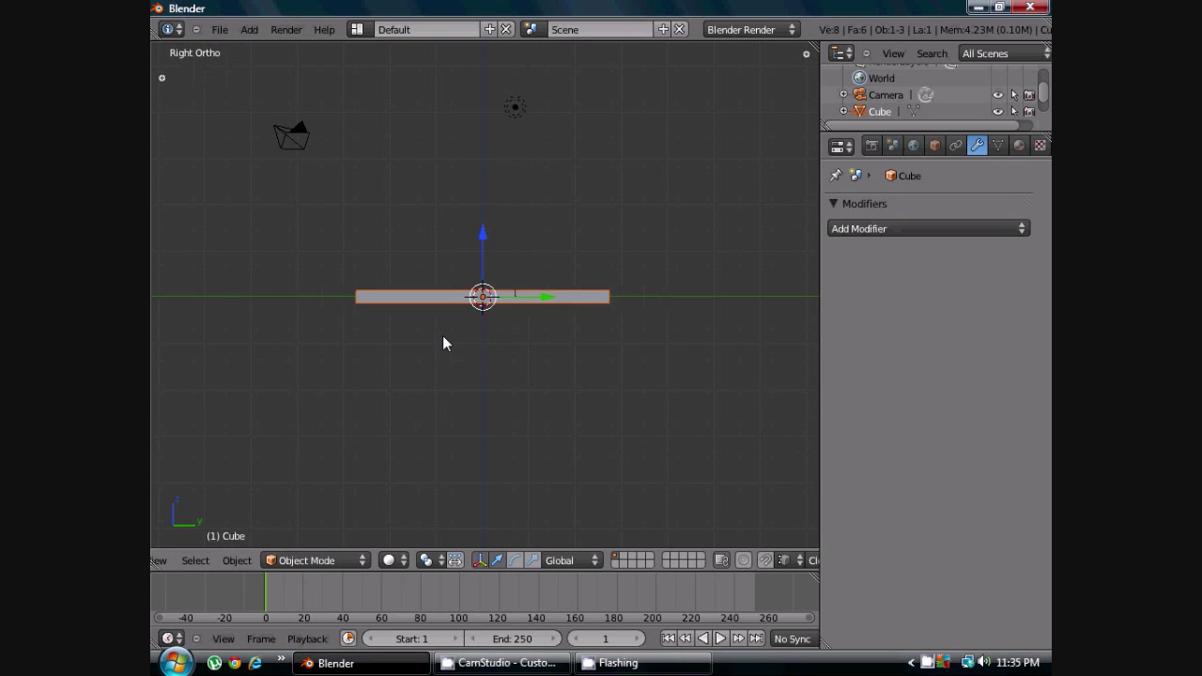
# Examine the proportions and thickness of the rectangular slab from several angles and from the side
pyautogui.moveTo(442, 338); pyautogui.dragTo(498, 406, button='middle')
pyautogui.scroll(-2, 497, 400)
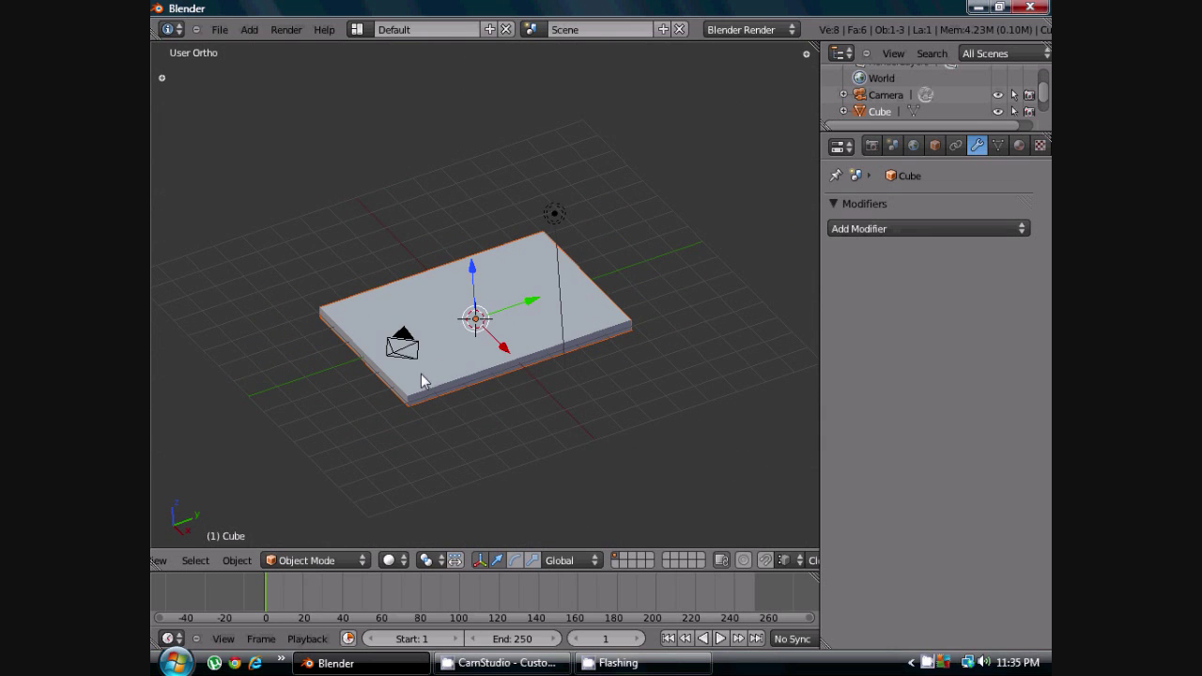
pyautogui.scroll(2, 414, 384)
pyautogui.moveTo(414, 386); pyautogui.dragTo(281, 278, button='middle')
pyautogui.scroll(-1, 425, 379)
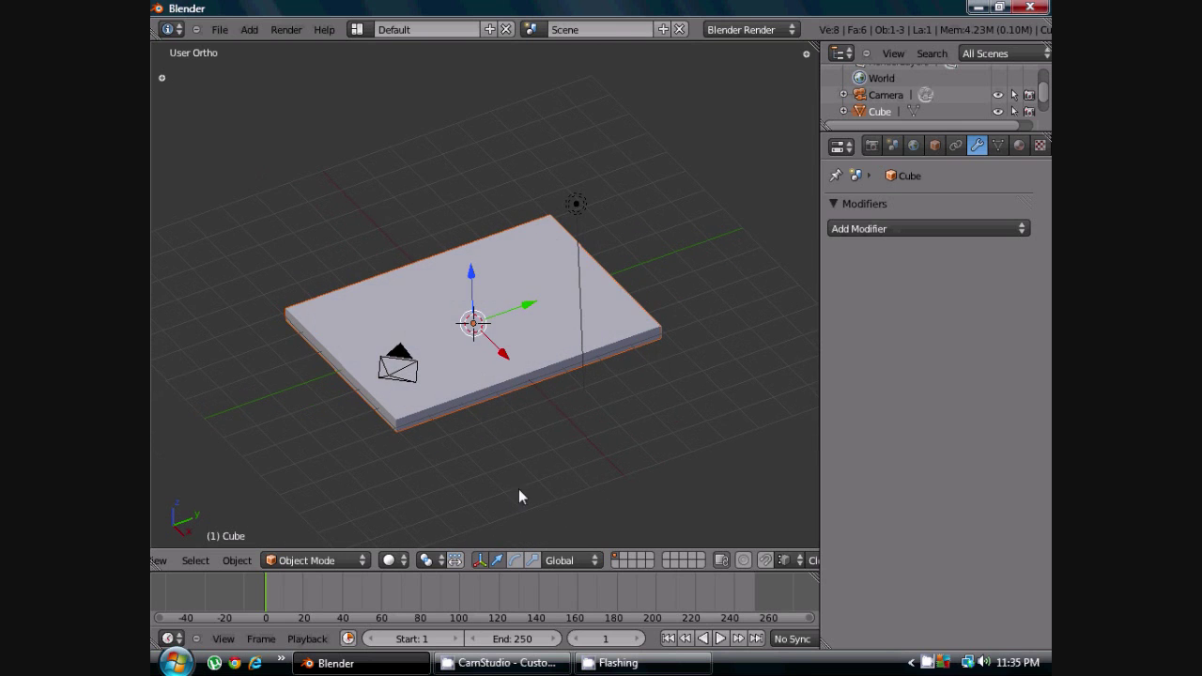
pyautogui.moveTo(438, 267); pyautogui.dragTo(499, 373, button='middle')
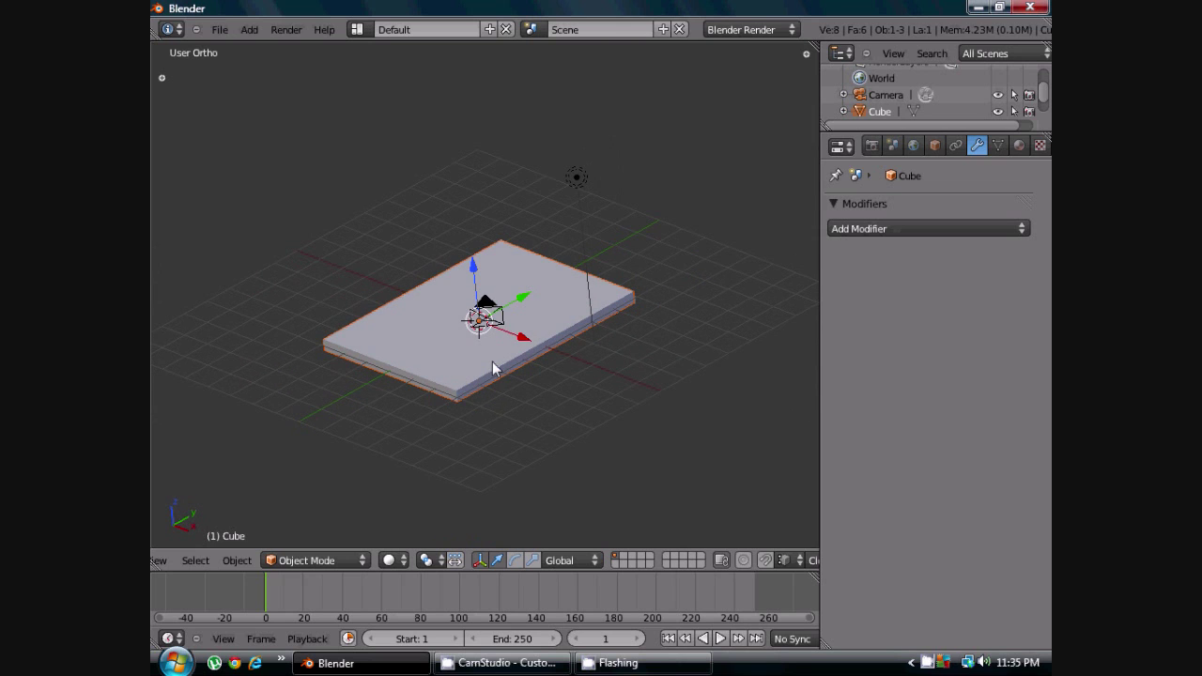
pyautogui.press('KP_1')
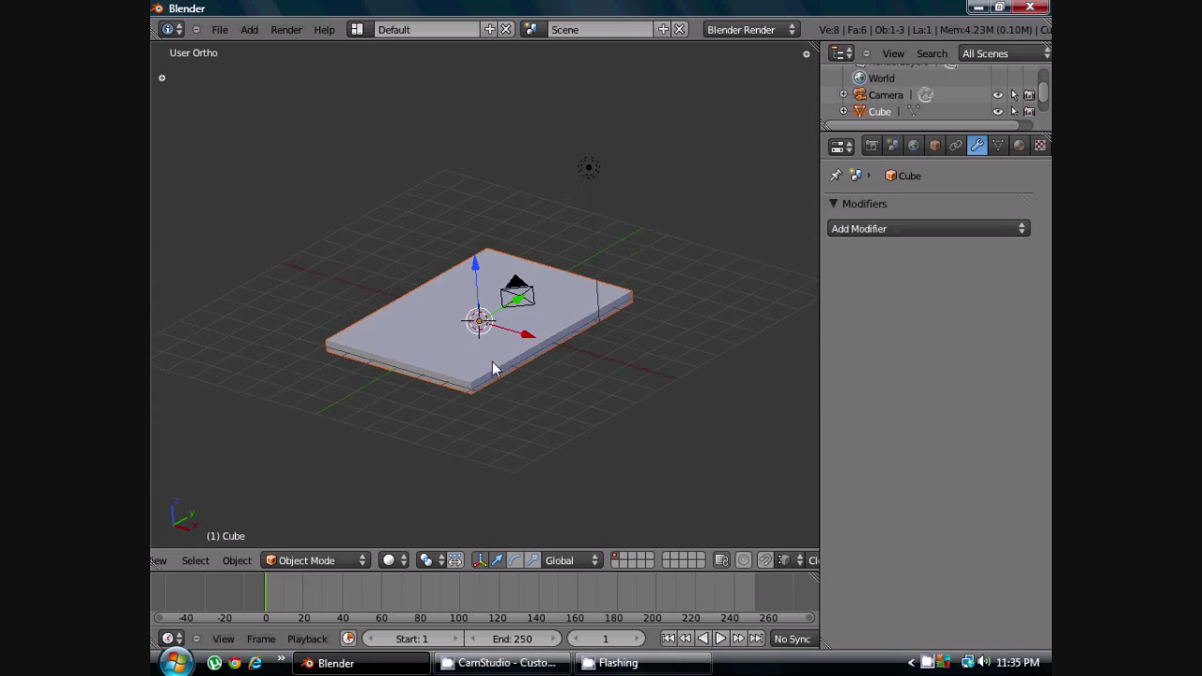
pyautogui.press('KP_3')
pyautogui.scroll(4, 493, 362)
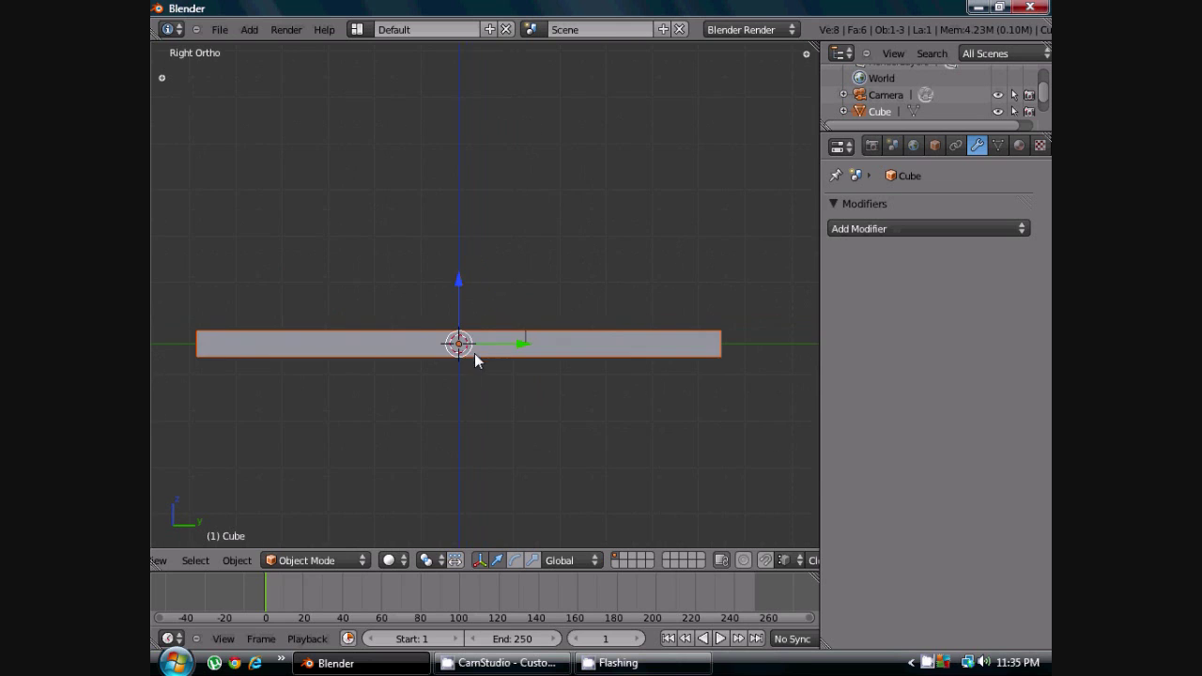
pyautogui.keyDown('shift'); pyautogui.moveTo(469, 354); pyautogui.dragTo(500, 345, button='middle'); pyautogui.keyUp('shift')
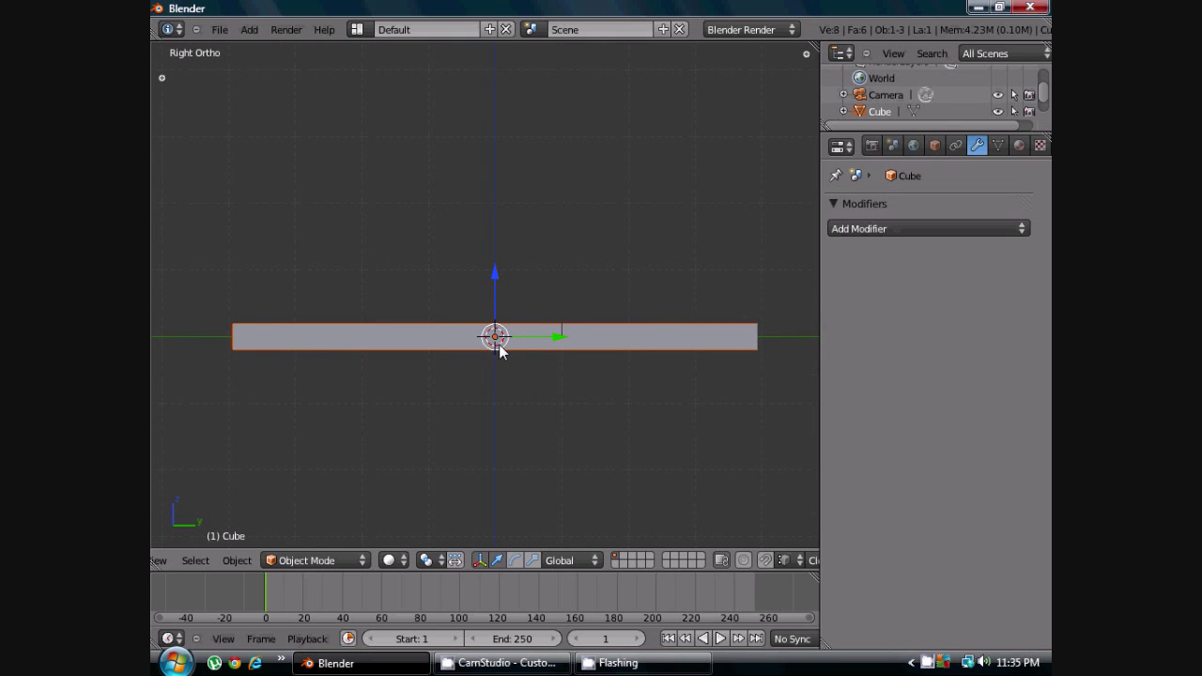
# In Edit Mode, add a loop cut across the slab's width and slide it close to the short edge at the negative Y end
pyautogui.moveTo(438, 341); pyautogui.dragTo(507, 364, button='middle')
pyautogui.press('Tab')
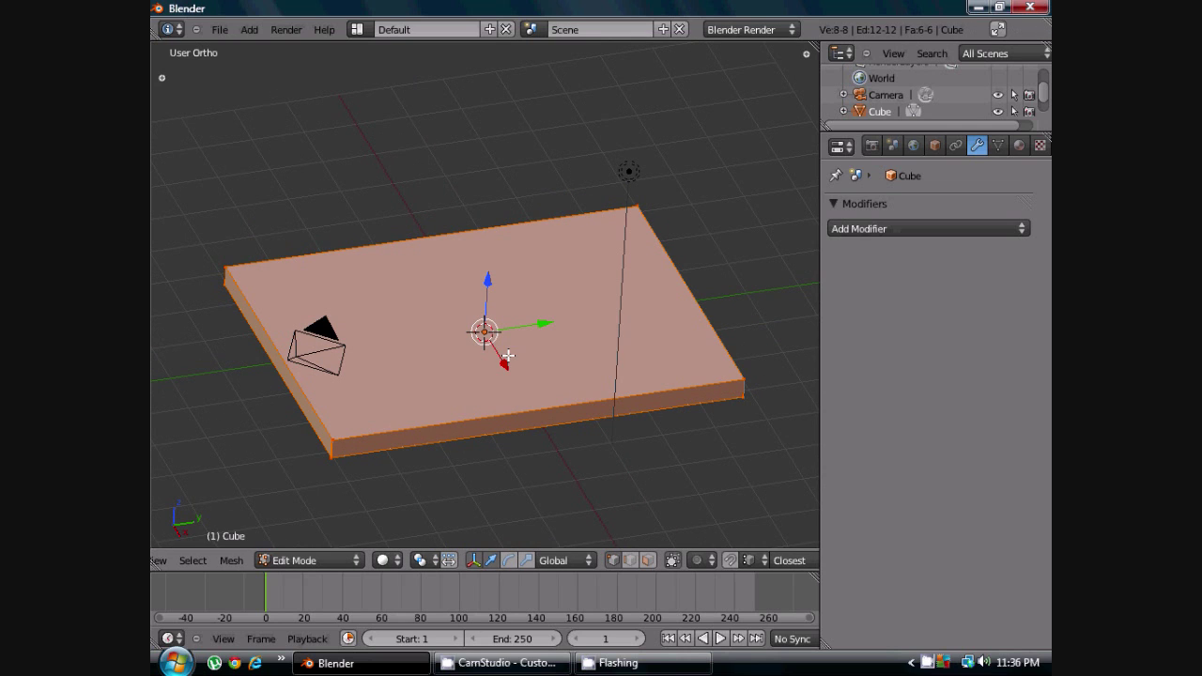
pyautogui.hotkey('ctrl', 'r')
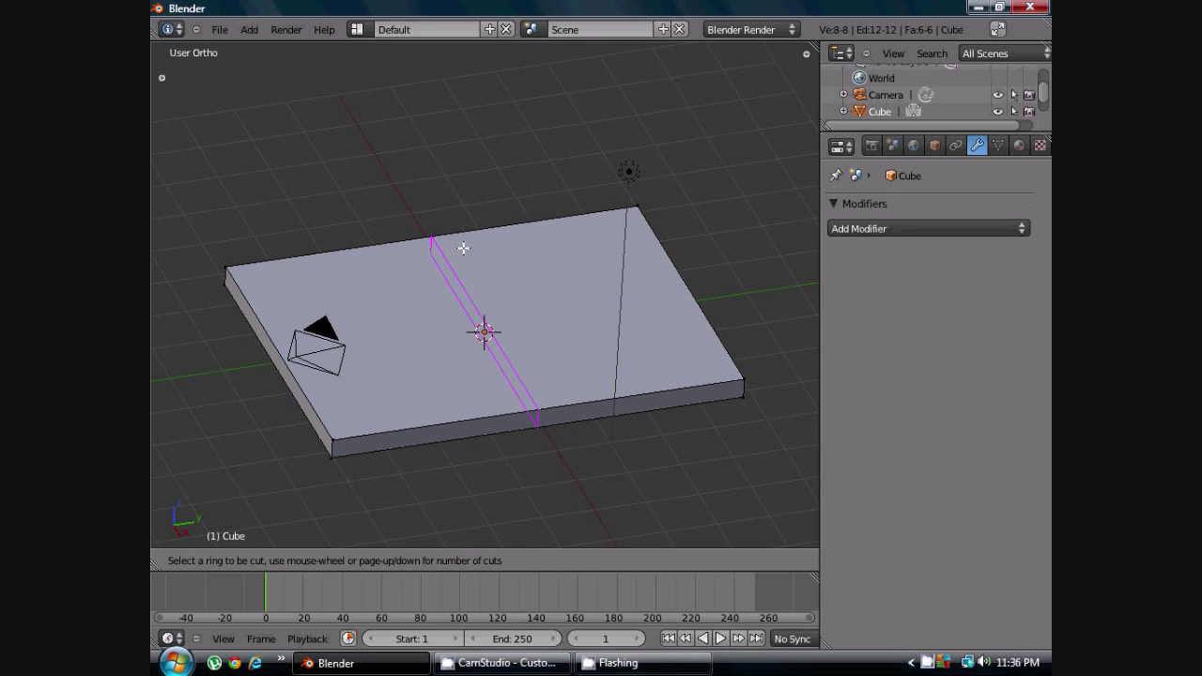
pyautogui.click(465, 246)
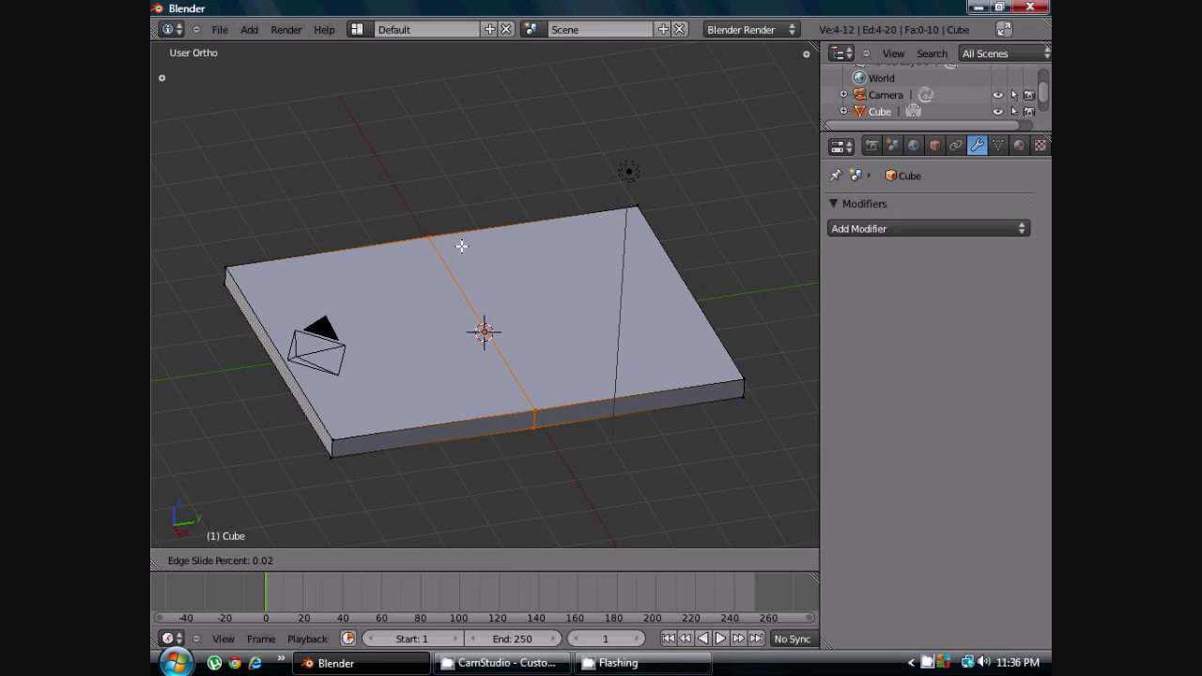
pyautogui.click(281, 282)
# Add a lengthwise loop cut through the middle of the slab, leaving it centred without sliding
pyautogui.moveTo(416, 344); pyautogui.dragTo(476, 401, button='middle')
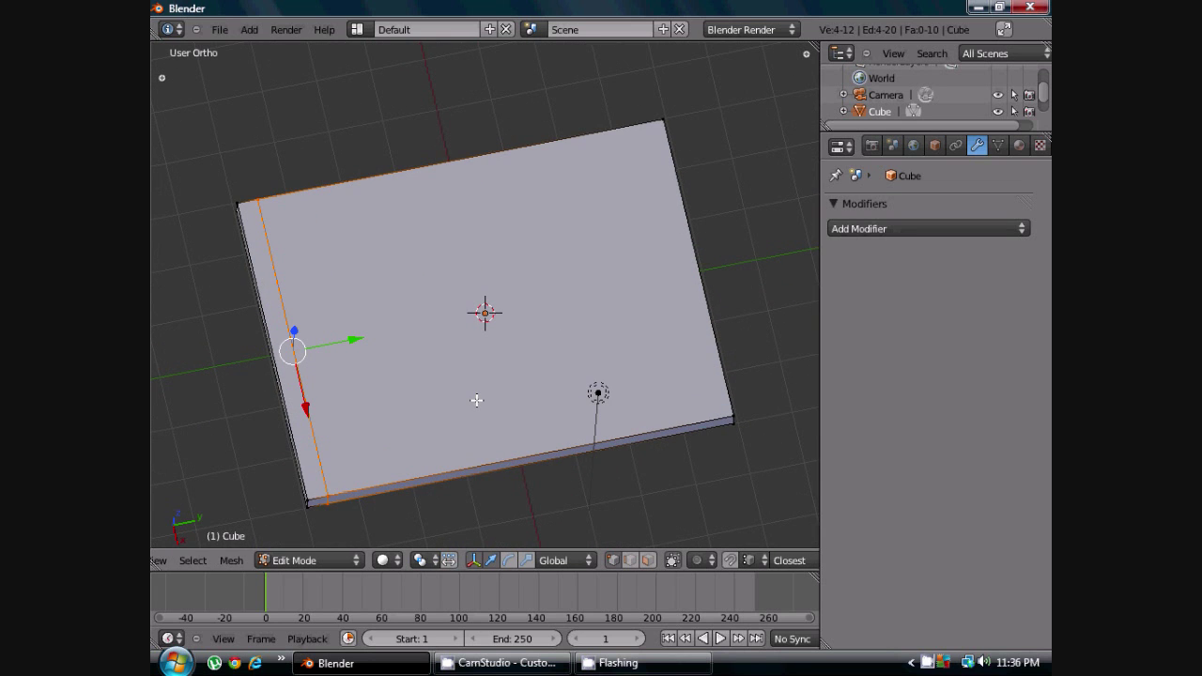
pyautogui.hotkey('ctrl', 'r')
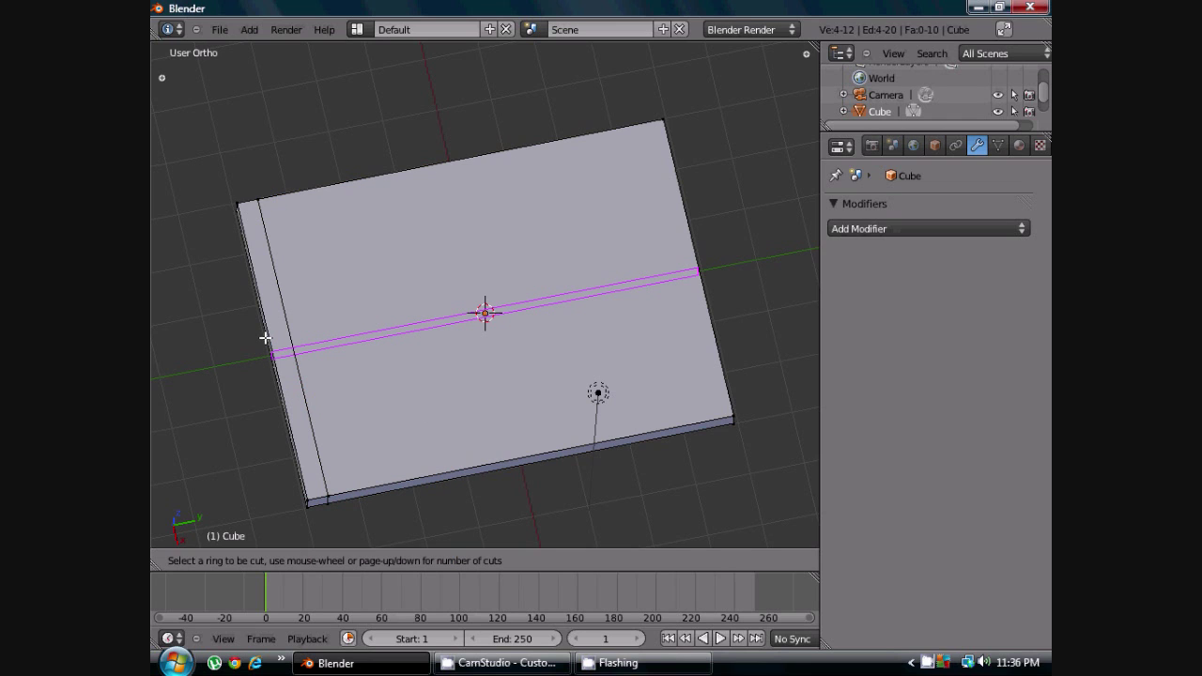
pyautogui.click(266, 338)
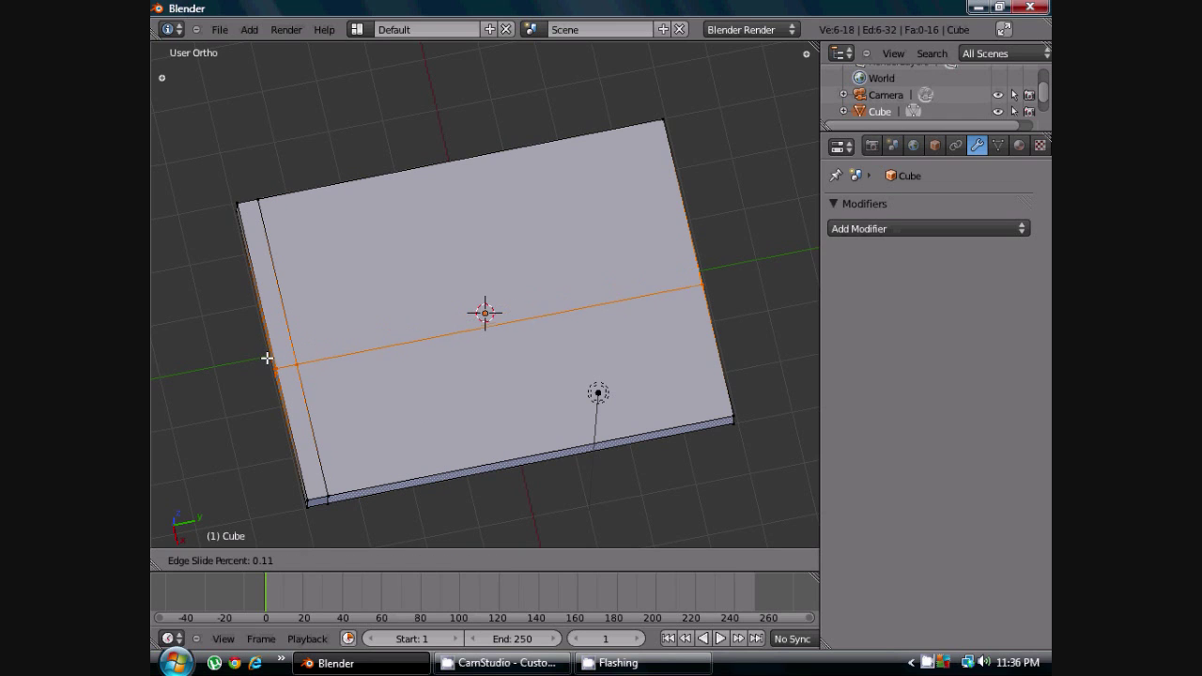
pyautogui.rightClick(287, 464)
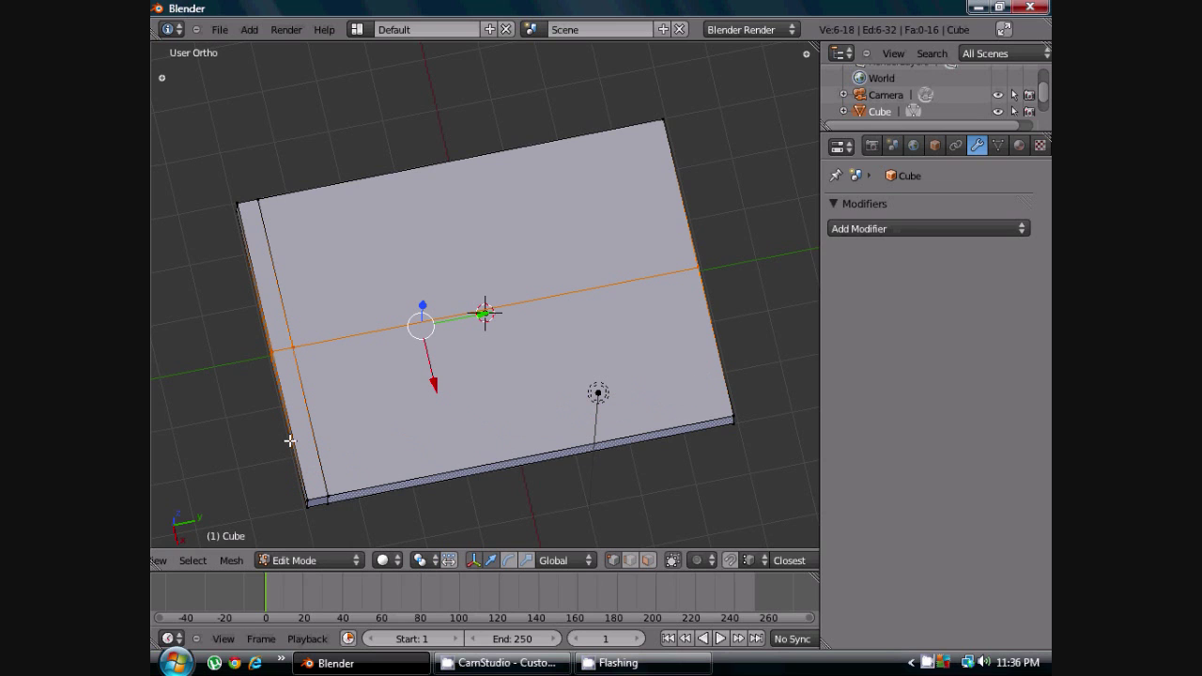
# Move the lengthwise loop cut along X until it lies close to the slab's positive X edge, forming a narrow border strip
pyautogui.press('KP_7')
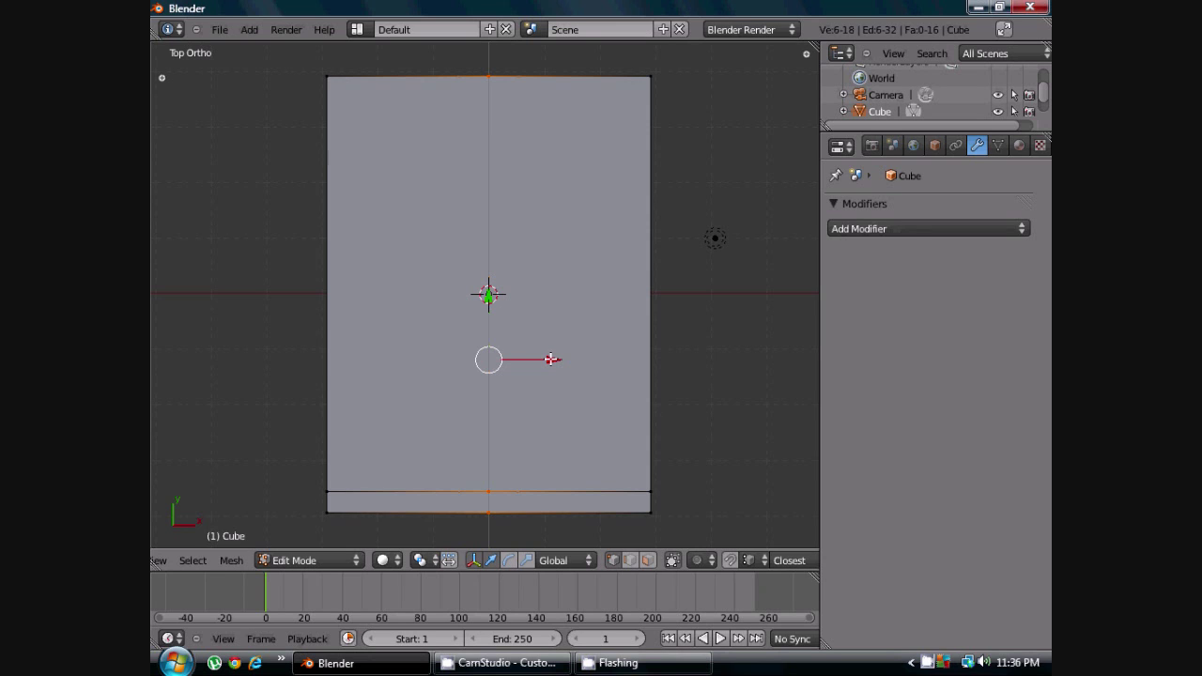
pyautogui.moveTo(567, 359); pyautogui.dragTo(685, 362)
pyautogui.scroll(3, 671, 366)
pyautogui.keyDown('shift'); pyautogui.moveTo(670, 366); pyautogui.dragTo(411, 149, button='middle'); pyautogui.keyUp('shift')
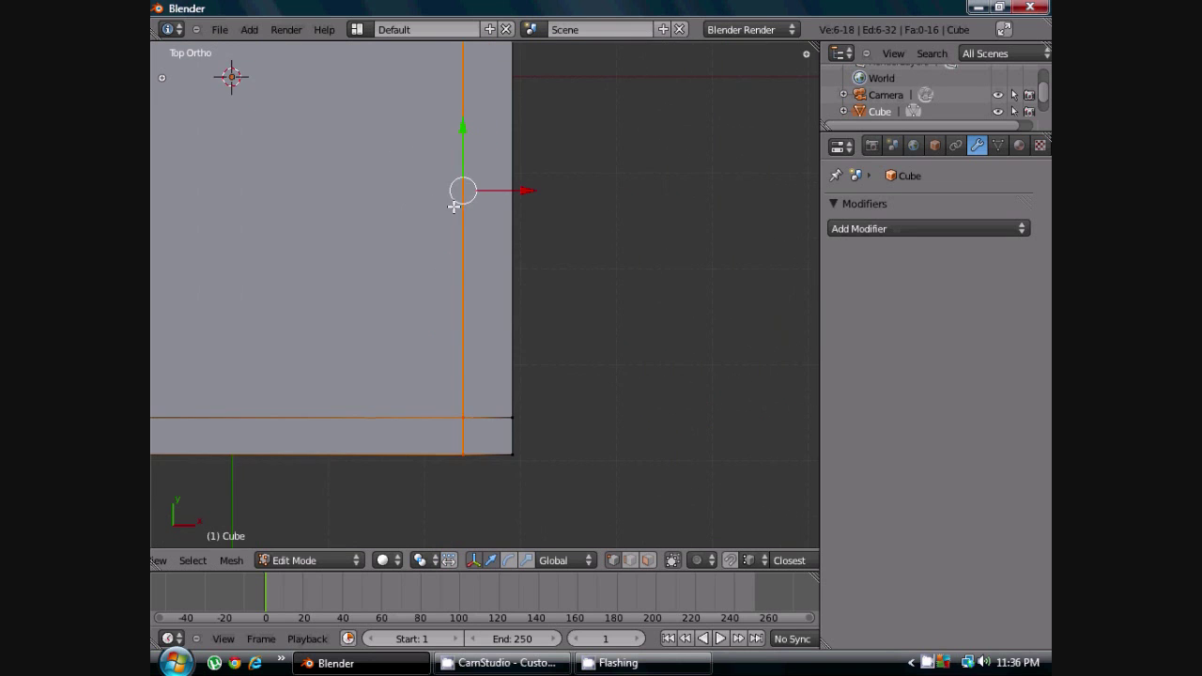
pyautogui.scroll(2, 454, 207)
pyautogui.moveTo(517, 143); pyautogui.dragTo(527, 143)
pyautogui.scroll(-6, 510, 185)
pyautogui.keyDown('shift'); pyautogui.moveTo(507, 185); pyautogui.dragTo(523, 294, button='middle'); pyautogui.keyUp('shift')
pyautogui.scroll(1, 467, 258)
pyautogui.scroll(-3, 514, 320)
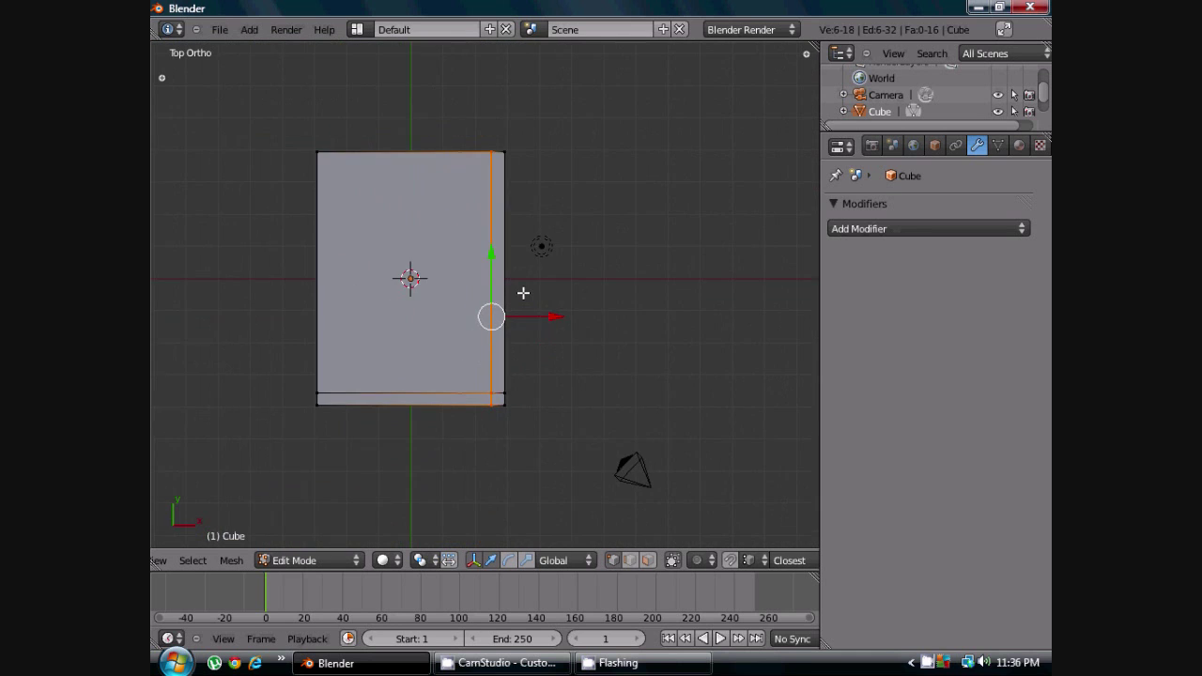
pyautogui.scroll(3, 523, 293)
pyautogui.scroll(-1, 524, 293)
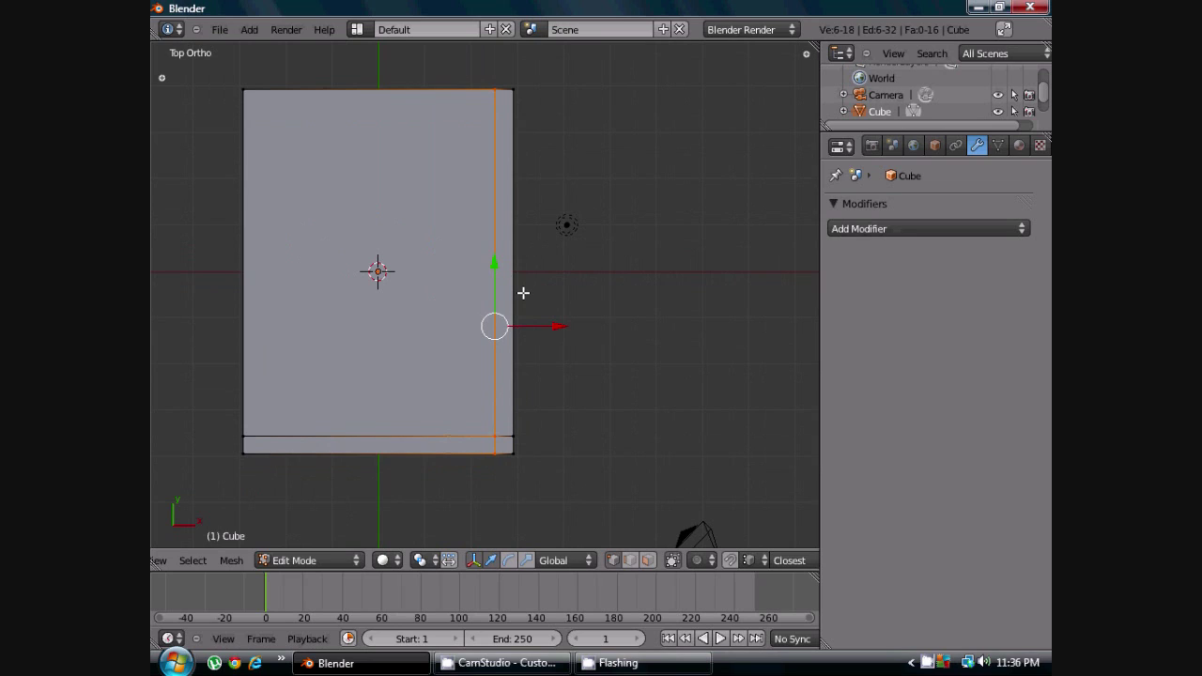
# Add a loop cut across the width of the slab's main section, keeping it centred without sliding
pyautogui.press('a')
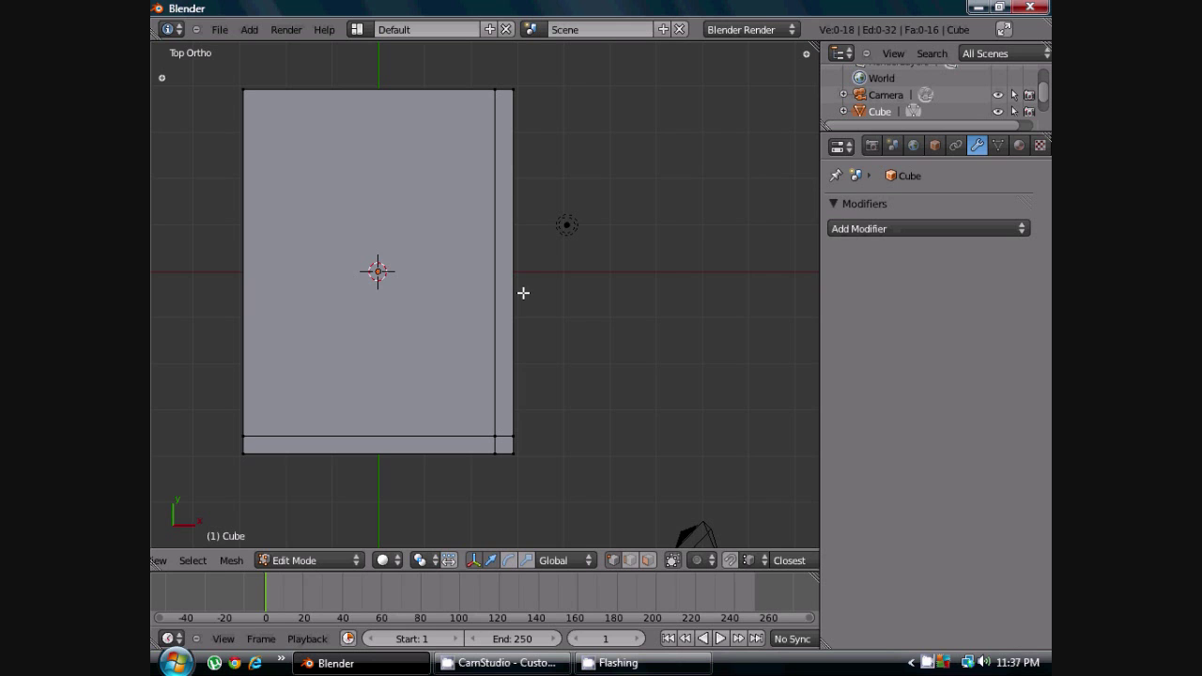
pyautogui.scroll(-2, 524, 293)
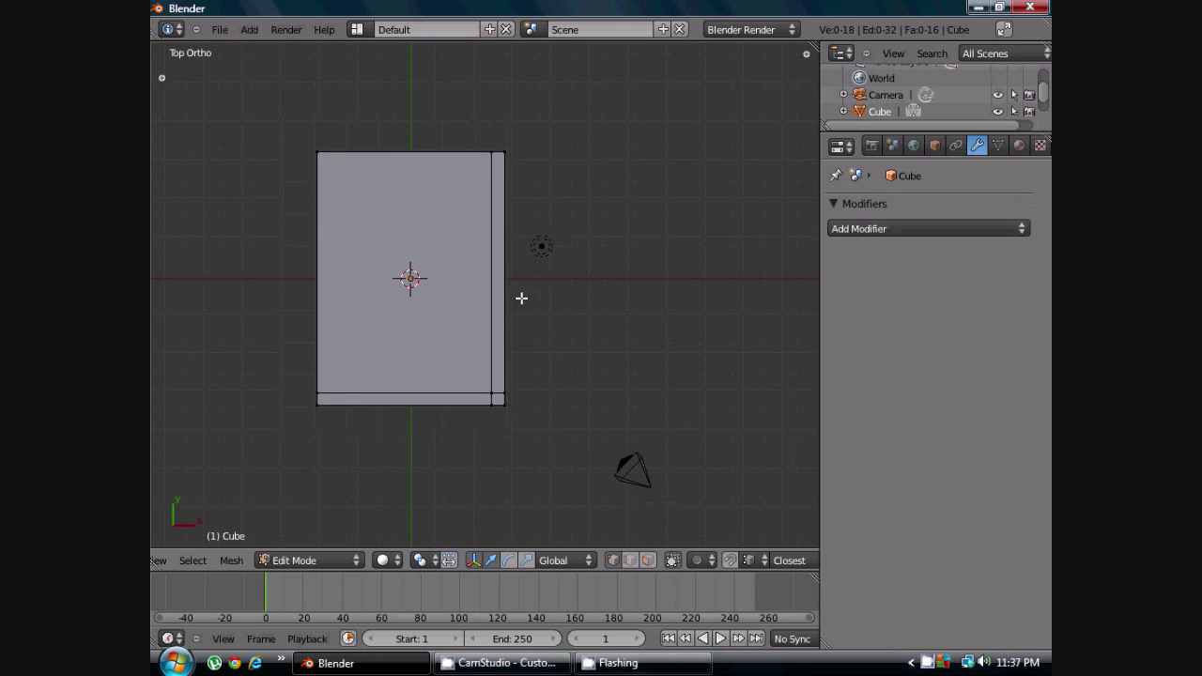
pyautogui.hotkey('ctrl', 'r')
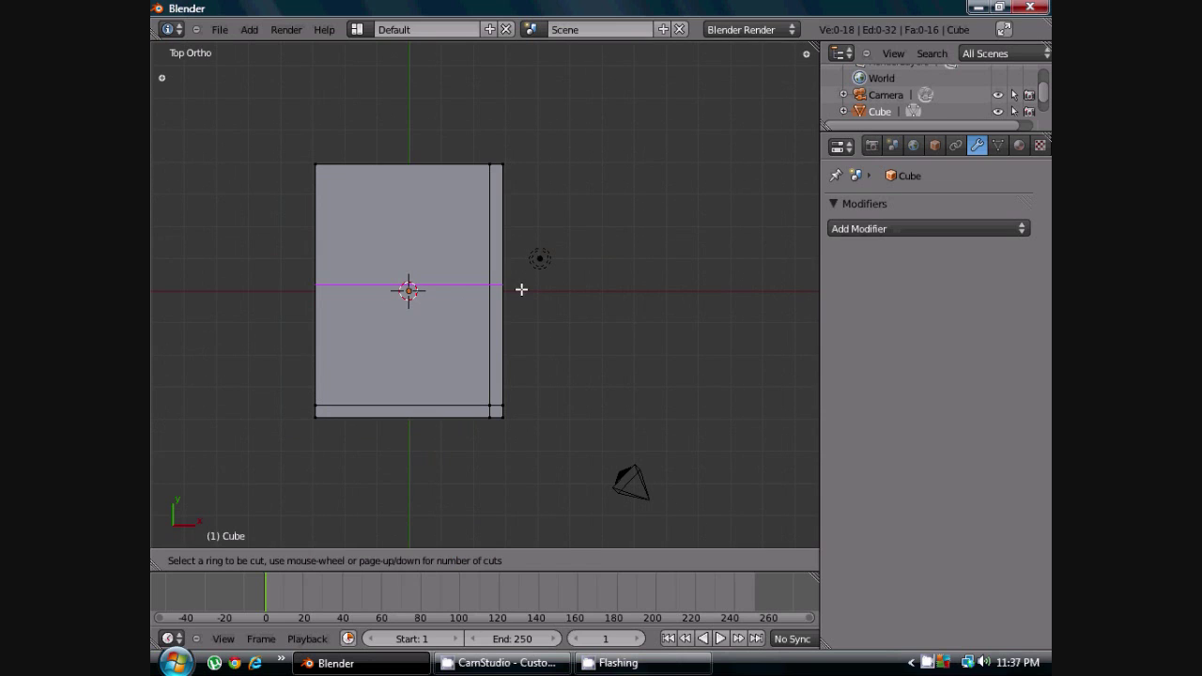
pyautogui.click(469, 274)
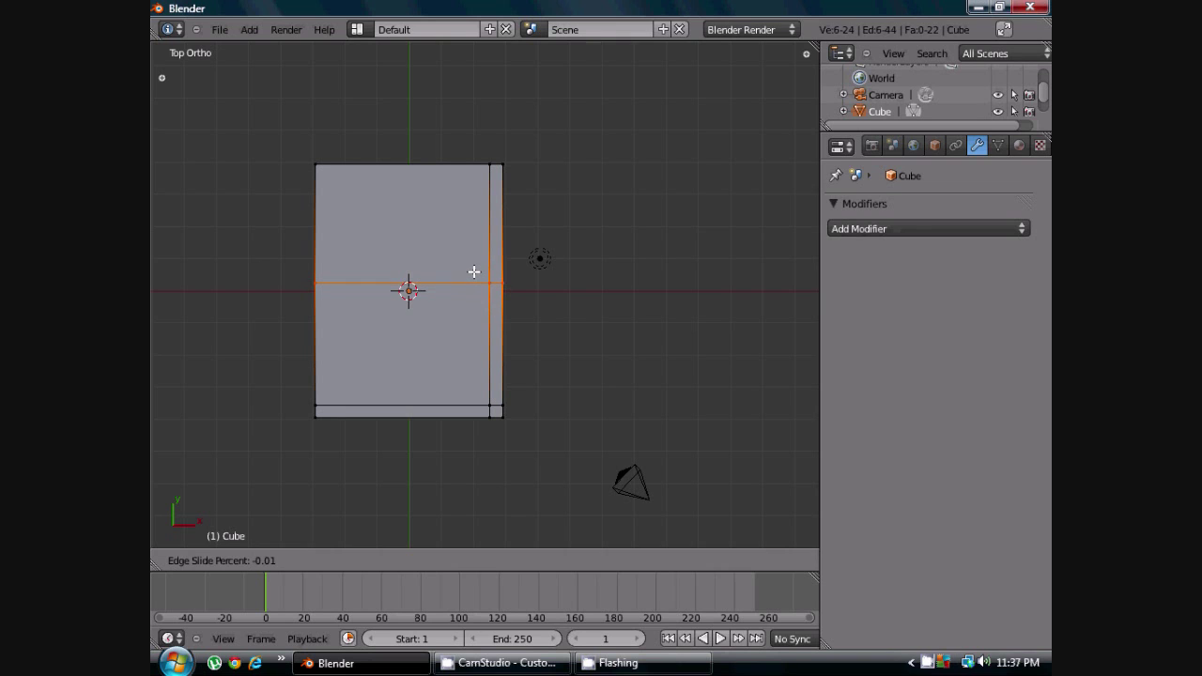
pyautogui.rightClick(475, 268)
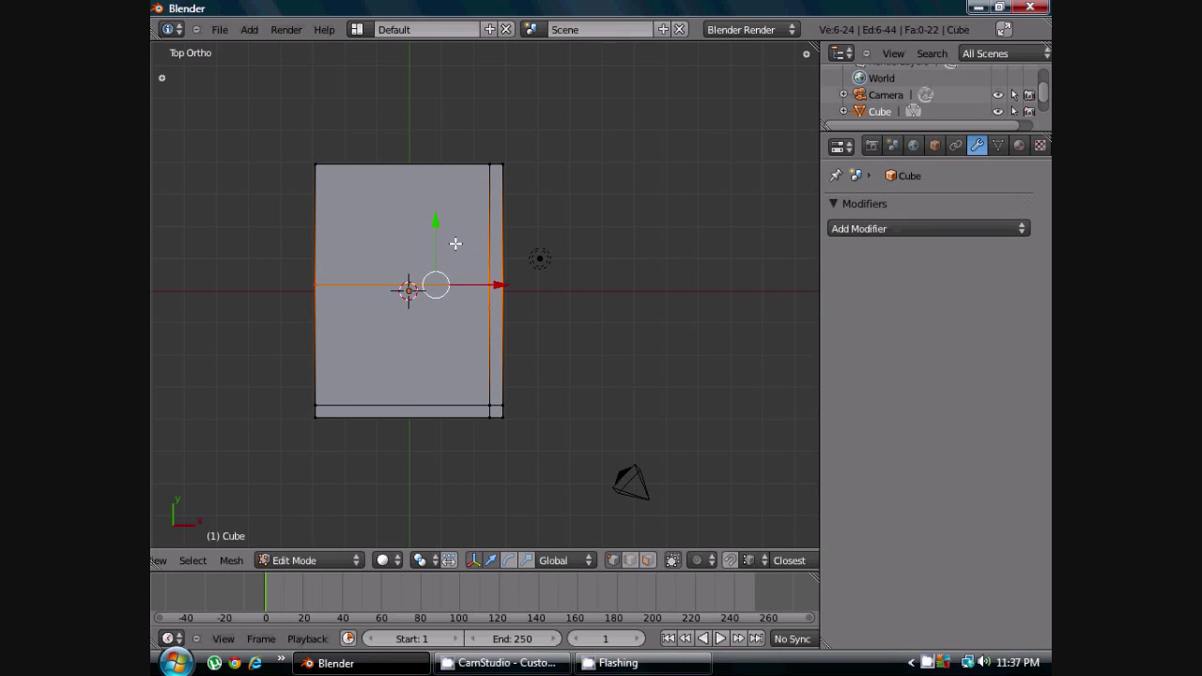
# Add a lengthwise loop cut through the slab's wide section and move it along X onto the object's origin
pyautogui.hotkey('ctrl', 'r')
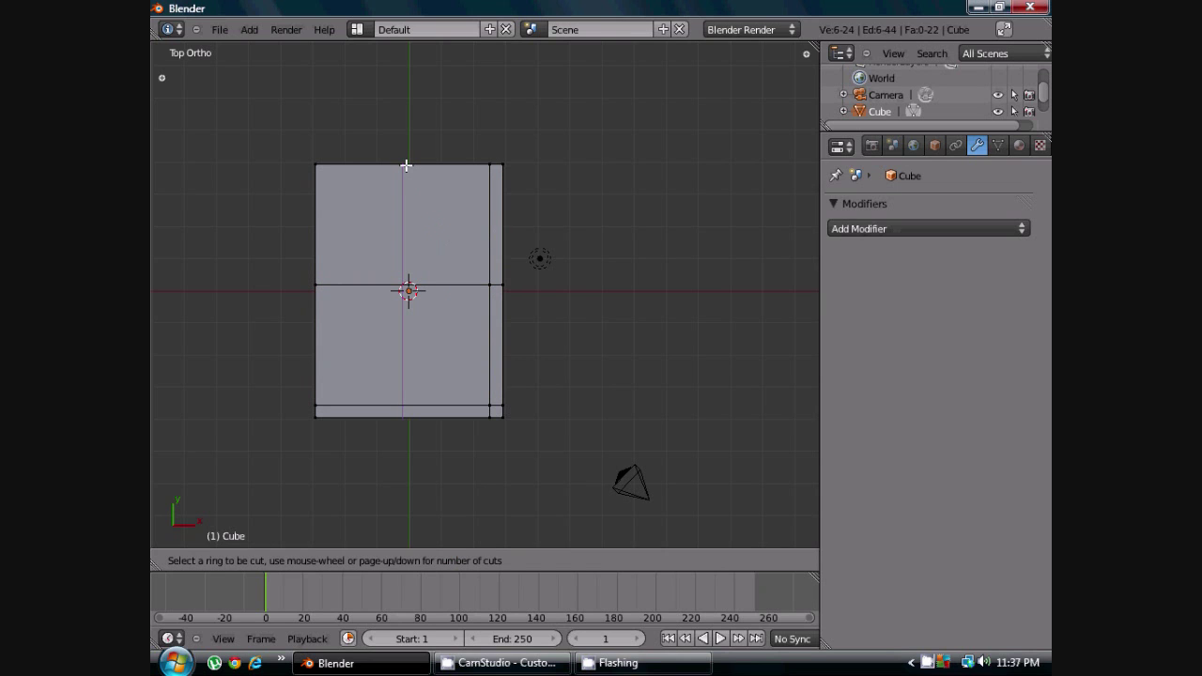
pyautogui.click(406, 165)
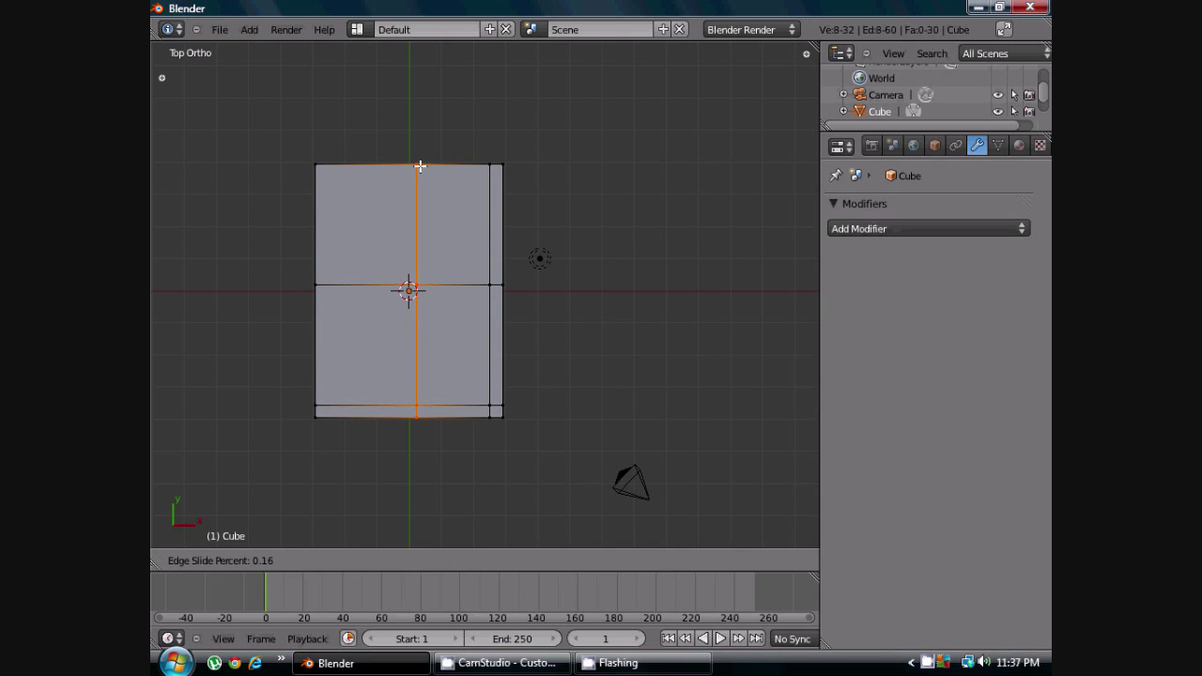
pyautogui.rightClick(420, 166)
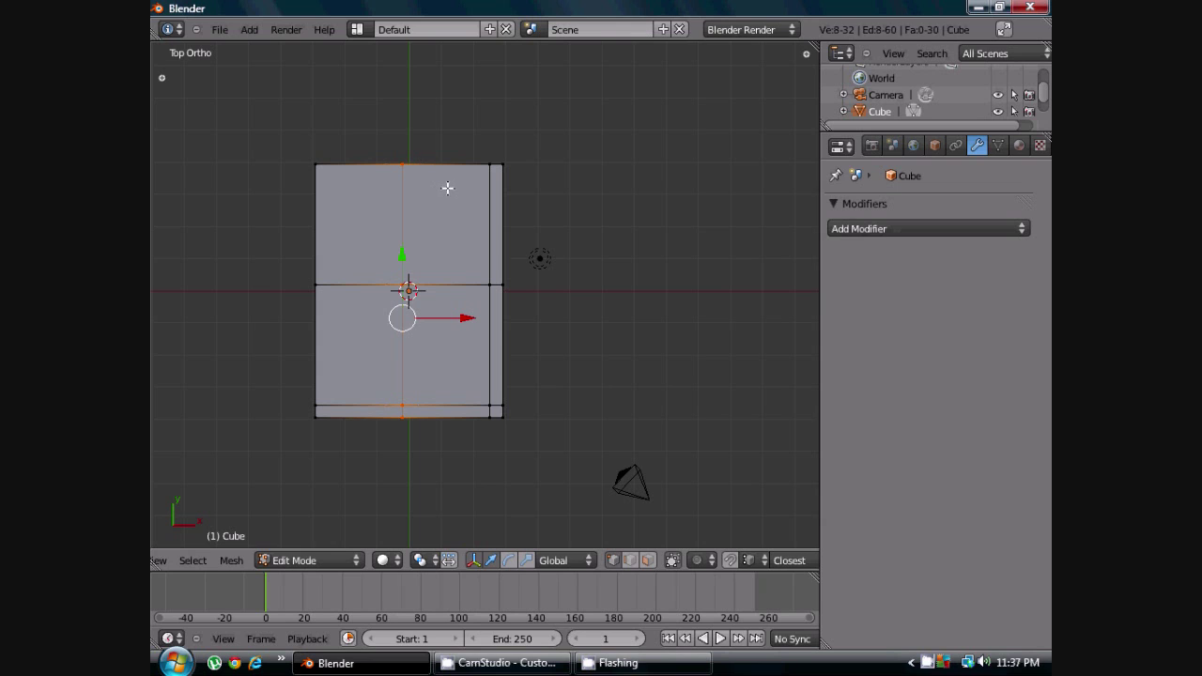
pyautogui.scroll(2, 465, 347)
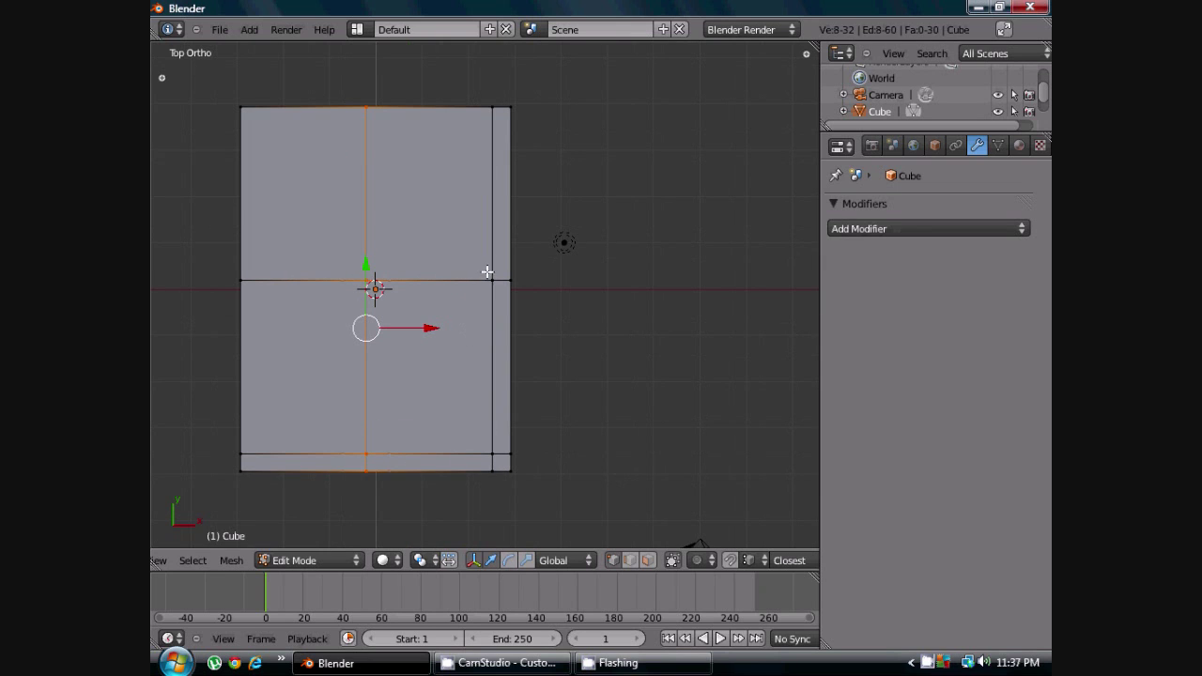
pyautogui.scroll(3, 407, 311)
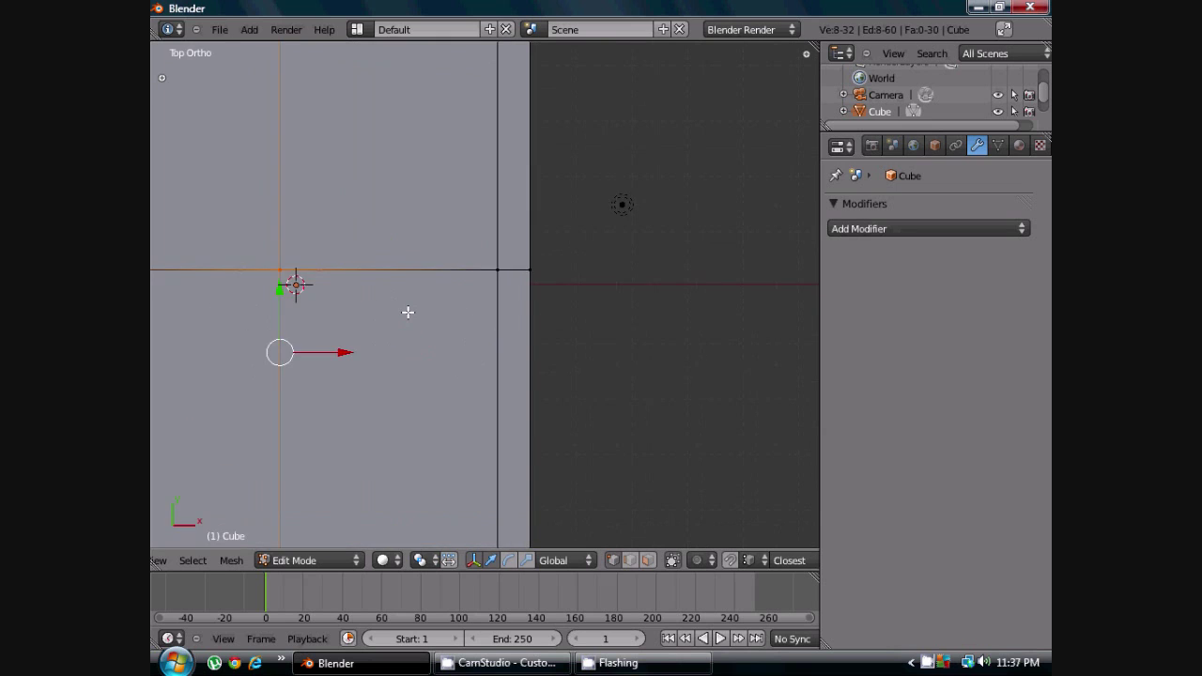
pyautogui.scroll(-2, 408, 312)
pyautogui.moveTo(407, 333); pyautogui.dragTo(419, 335)
pyautogui.scroll(-2, 408, 330)
pyautogui.keyDown('shift'); pyautogui.moveTo(457, 308); pyautogui.dragTo(435, 325, button='middle'); pyautogui.keyUp('shift')
# Box-select the visible vertices along the slab's positive Y edge and delete them
pyautogui.press('a')
pyautogui.press('b')
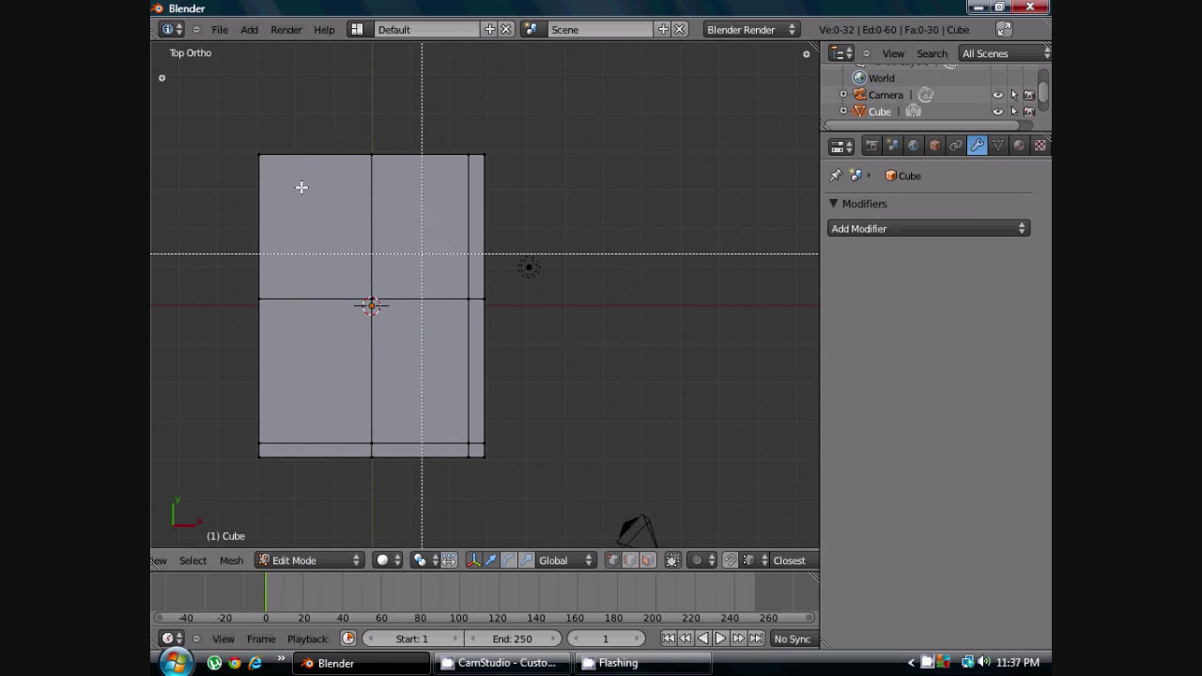
pyautogui.moveTo(219, 95); pyautogui.dragTo(538, 218)
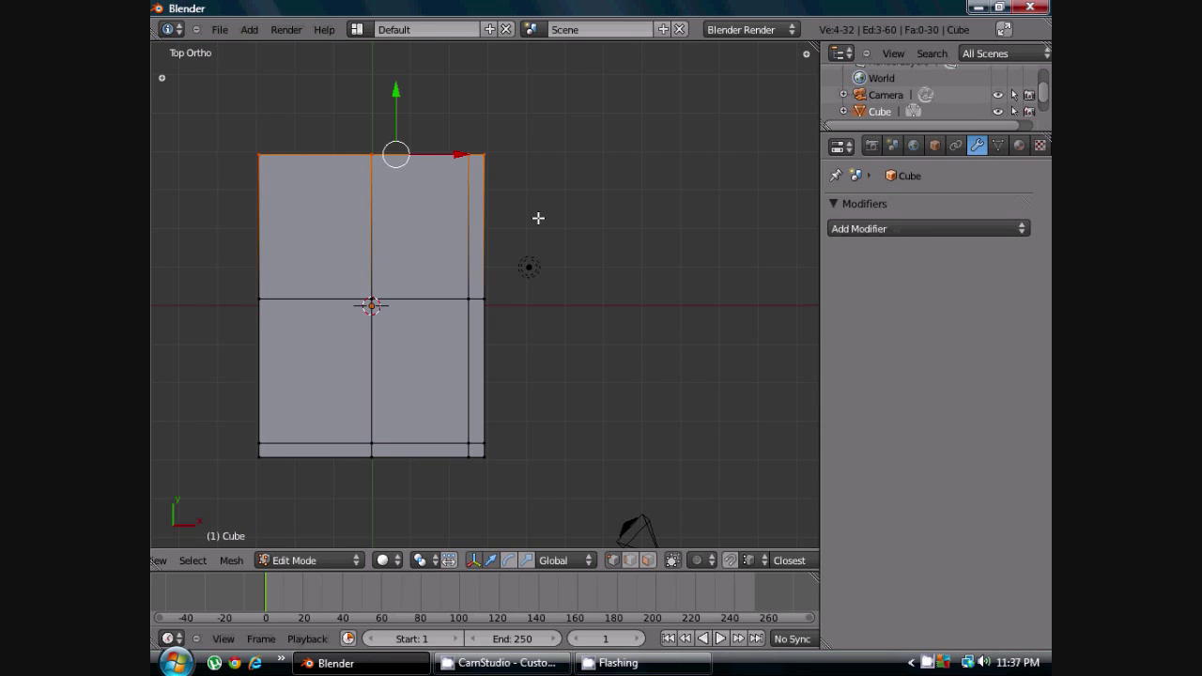
pyautogui.press('x')
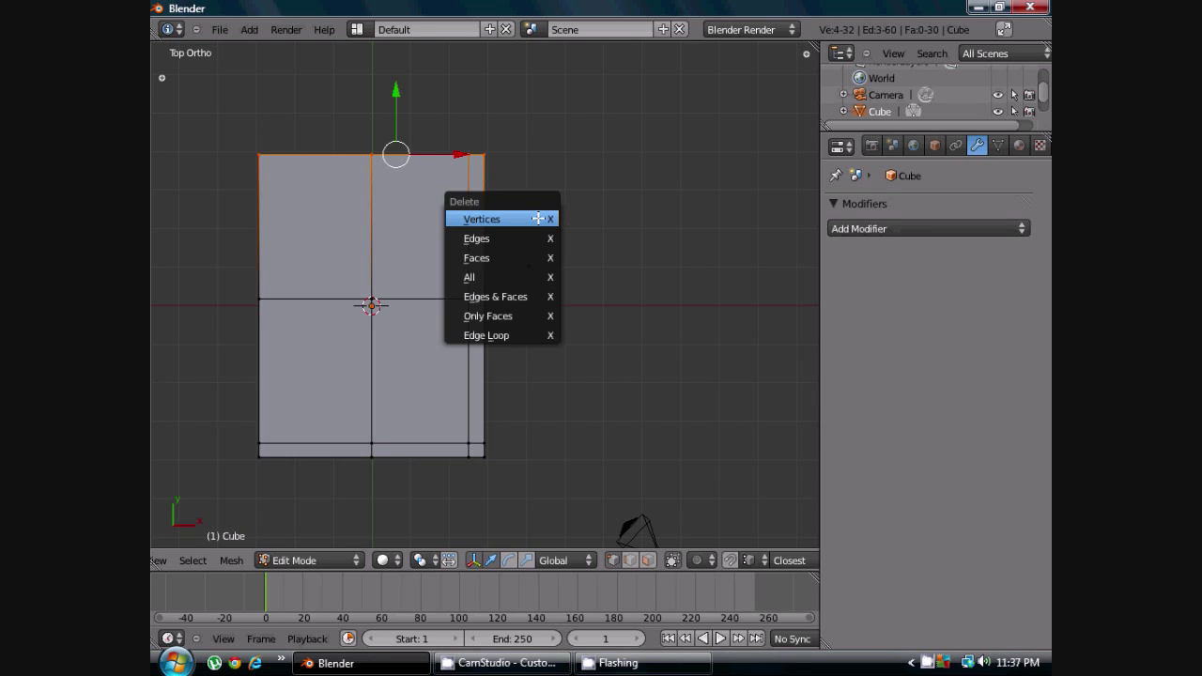
pyautogui.click(538, 218)
pyautogui.scroll(-3, 538, 218)
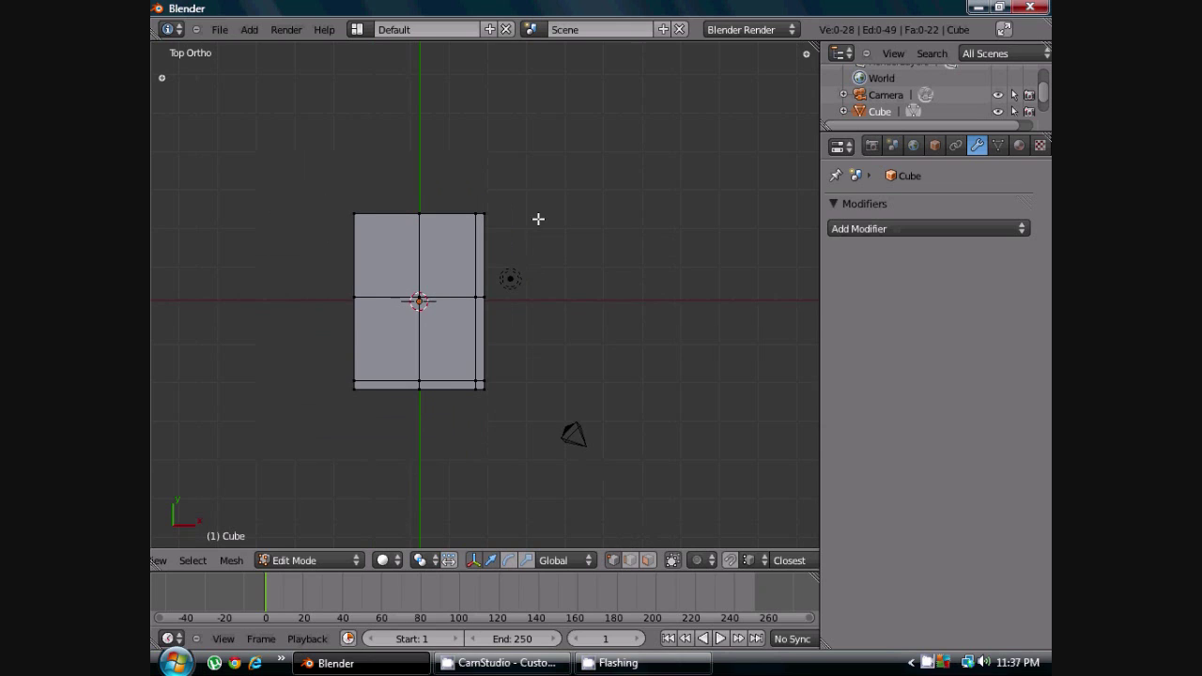
pyautogui.keyDown('shift'); pyautogui.moveTo(538, 219); pyautogui.dragTo(535, 233, button='middle'); pyautogui.keyUp('shift')
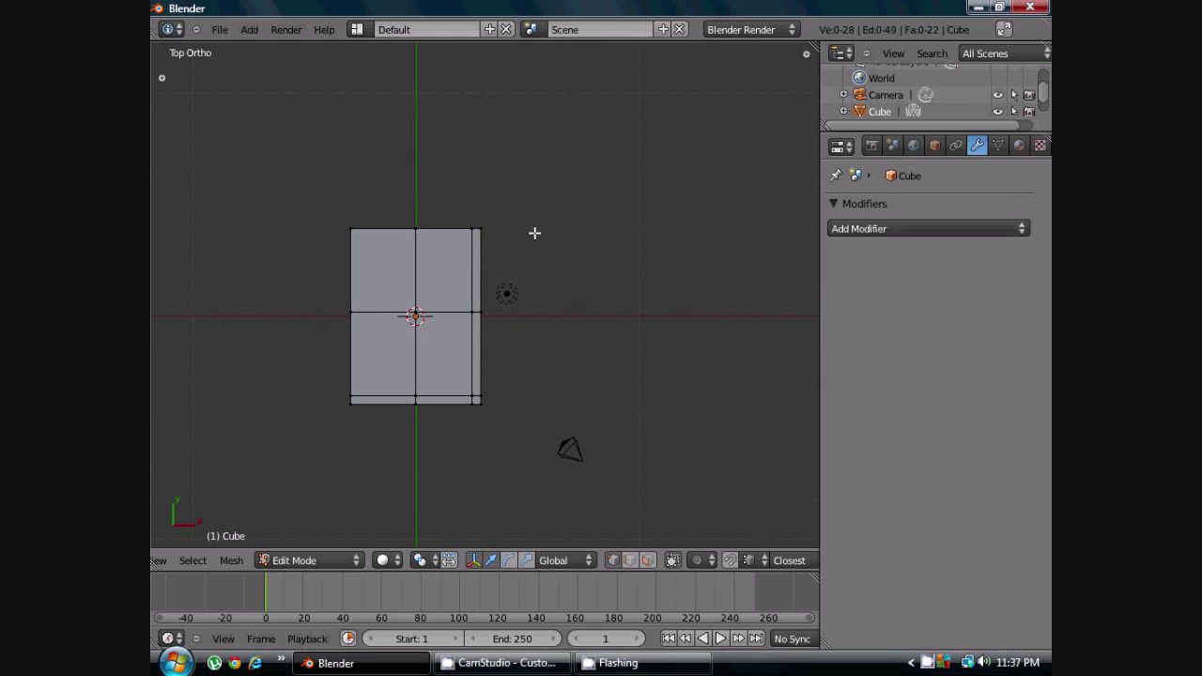
# Turn off limiting selection to visible geometry and delete the remaining hidden vertices along the slab's positive Y edge
pyautogui.click(672, 560)
pyautogui.scroll(2, 547, 306)
pyautogui.press('b')
pyautogui.moveTo(234, 135); pyautogui.dragTo(545, 240)
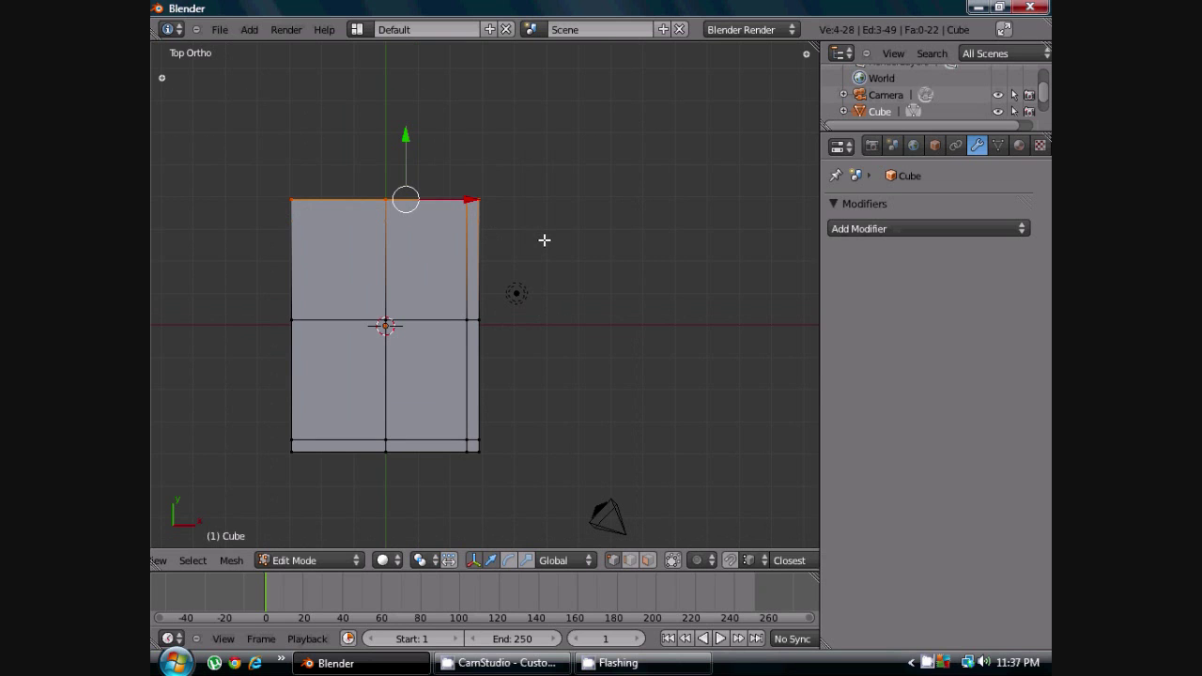
pyautogui.press('x')
pyautogui.click(543, 239)
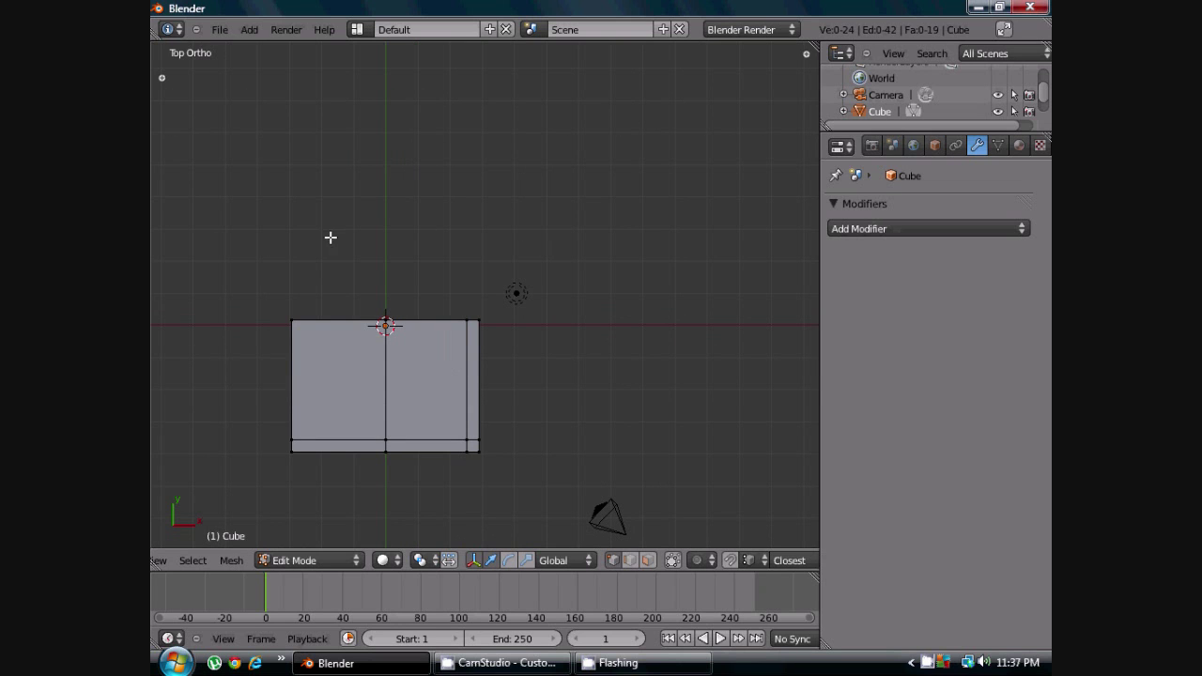
# Box-select all vertices along the slab's negative X edge and delete them, leaving one quarter of the slab
pyautogui.press('b')
pyautogui.moveTo(193, 228); pyautogui.dragTo(343, 480)
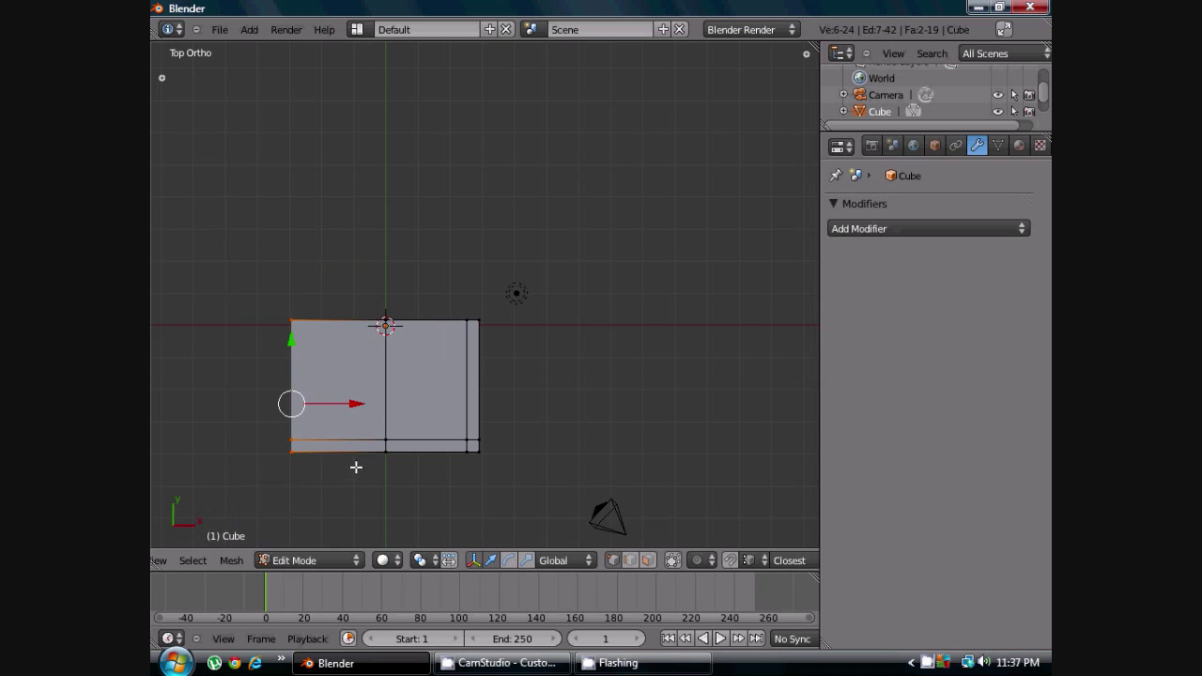
pyautogui.press('x')
pyautogui.click(356, 467)
pyautogui.scroll(3, 356, 467)
pyautogui.keyDown('shift'); pyautogui.moveTo(356, 467); pyautogui.dragTo(408, 349, button='middle'); pyautogui.keyUp('shift')
pyautogui.scroll(-2, 407, 349)
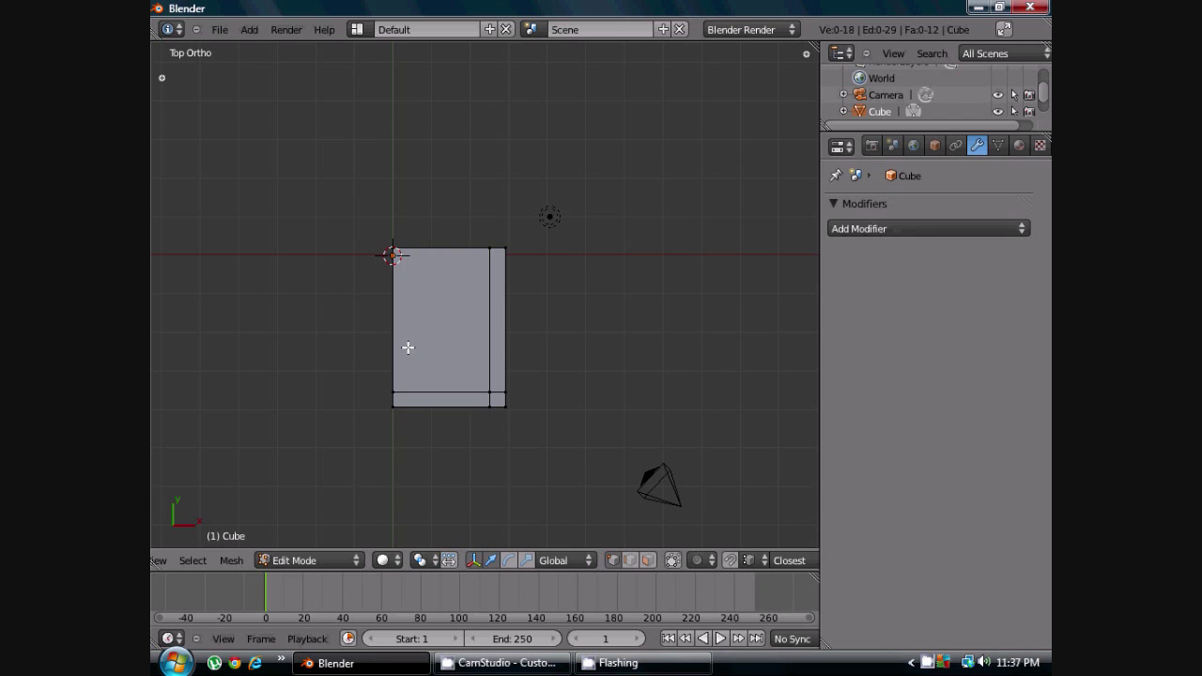
# Return to Object Mode and add a Mirror modifier to the quarter slab
pyautogui.scroll(-3, 408, 348)
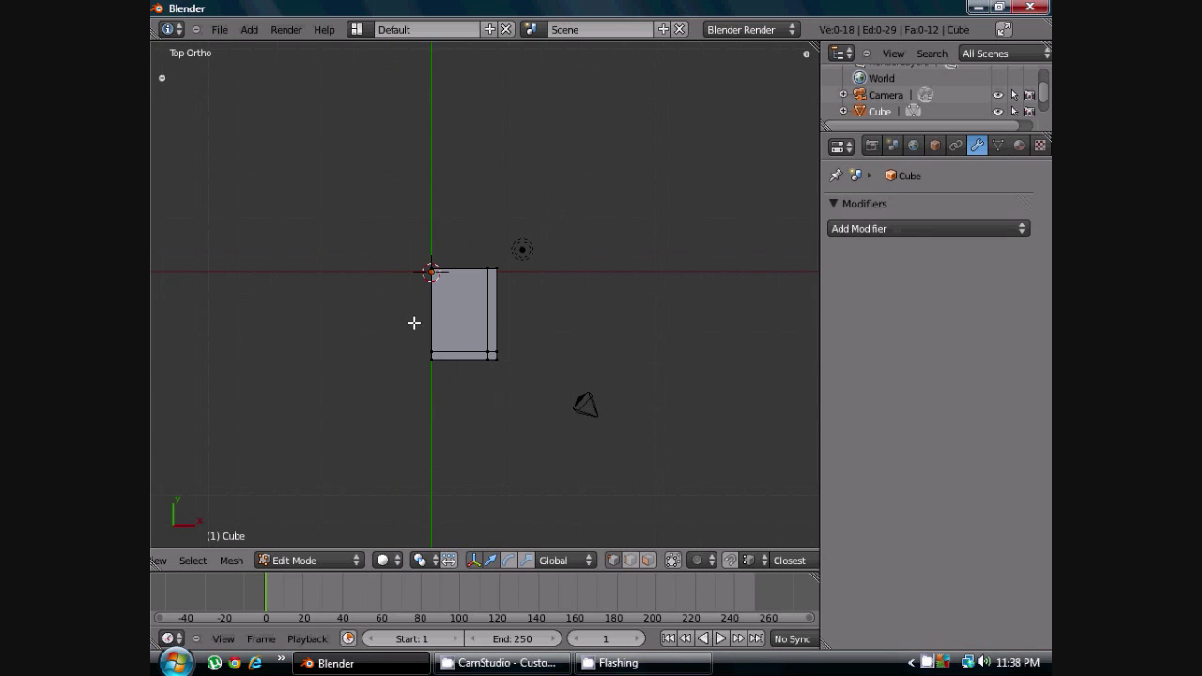
pyautogui.keyDown('shift'); pyautogui.moveTo(444, 252); pyautogui.dragTo(421, 306, button='middle'); pyautogui.keyUp('shift')
pyautogui.press('Tab')
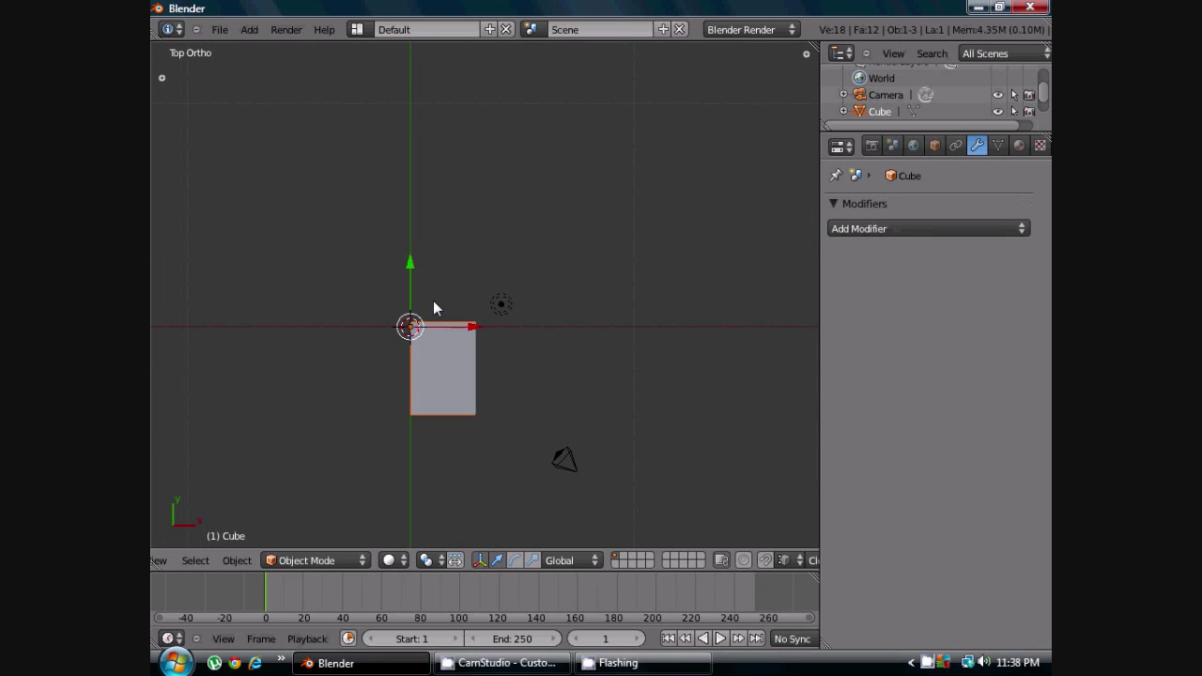
pyautogui.click(906, 224)
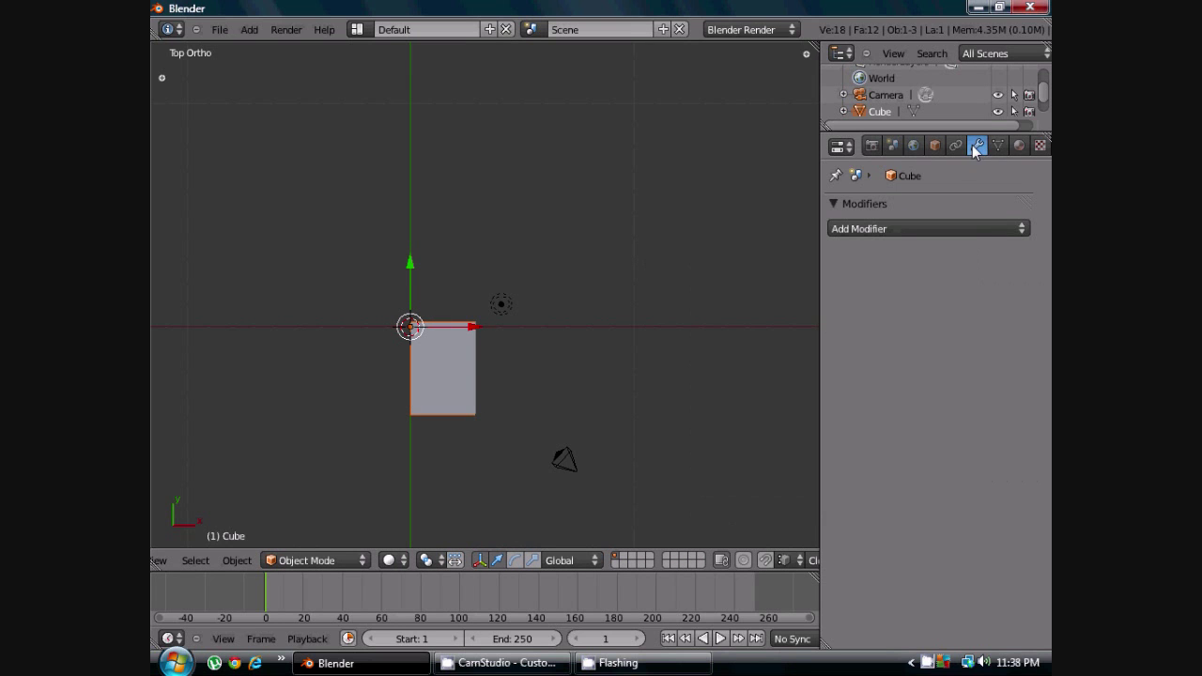
pyautogui.click(927, 228)
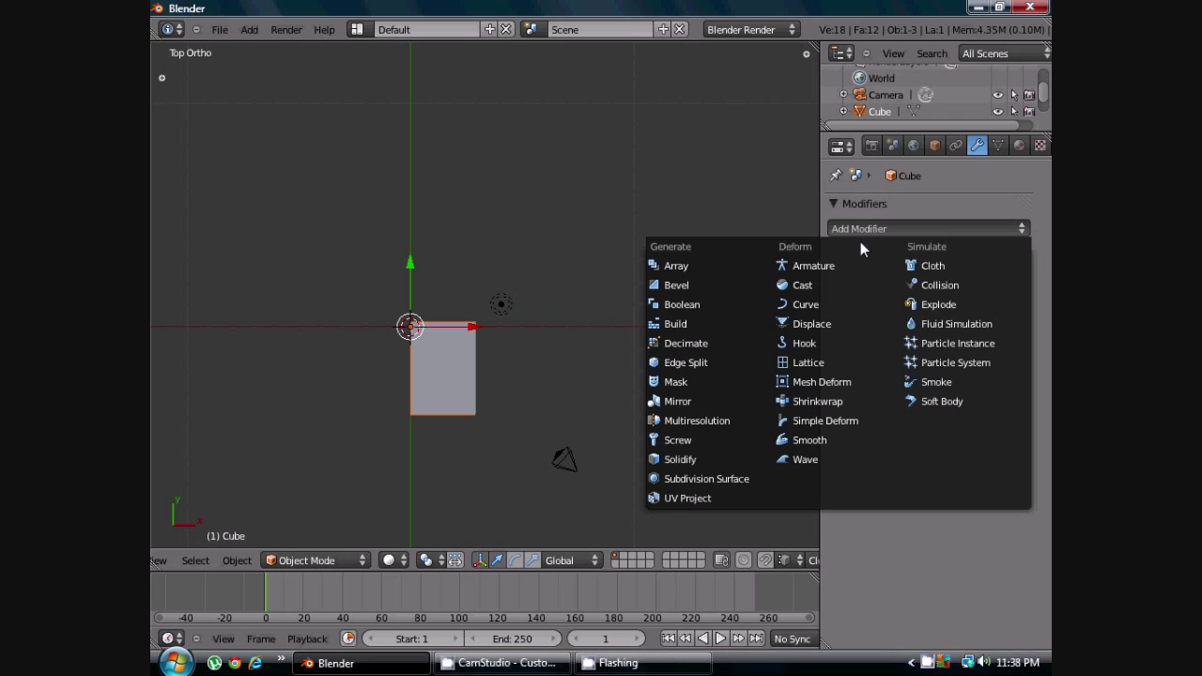
pyautogui.click(710, 399)
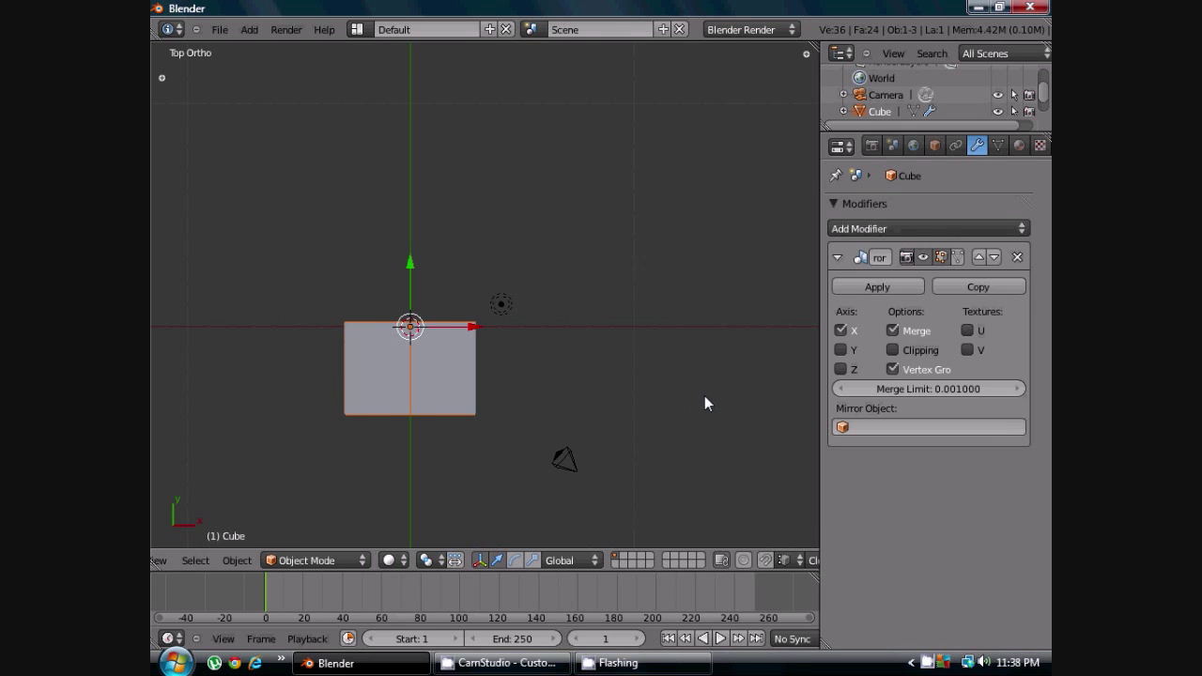
pyautogui.scroll(2, 451, 263)
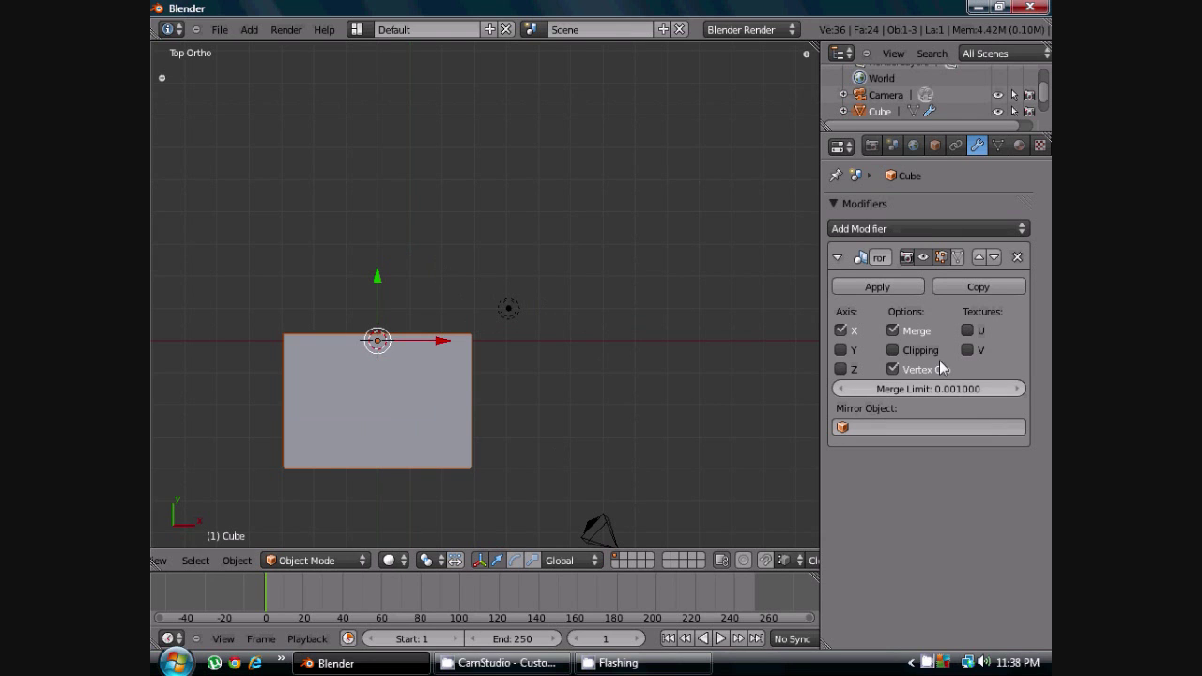
# Enable Clipping and the Y axis in the Mirror modifier, alongside the X axis
pyautogui.click(893, 349)
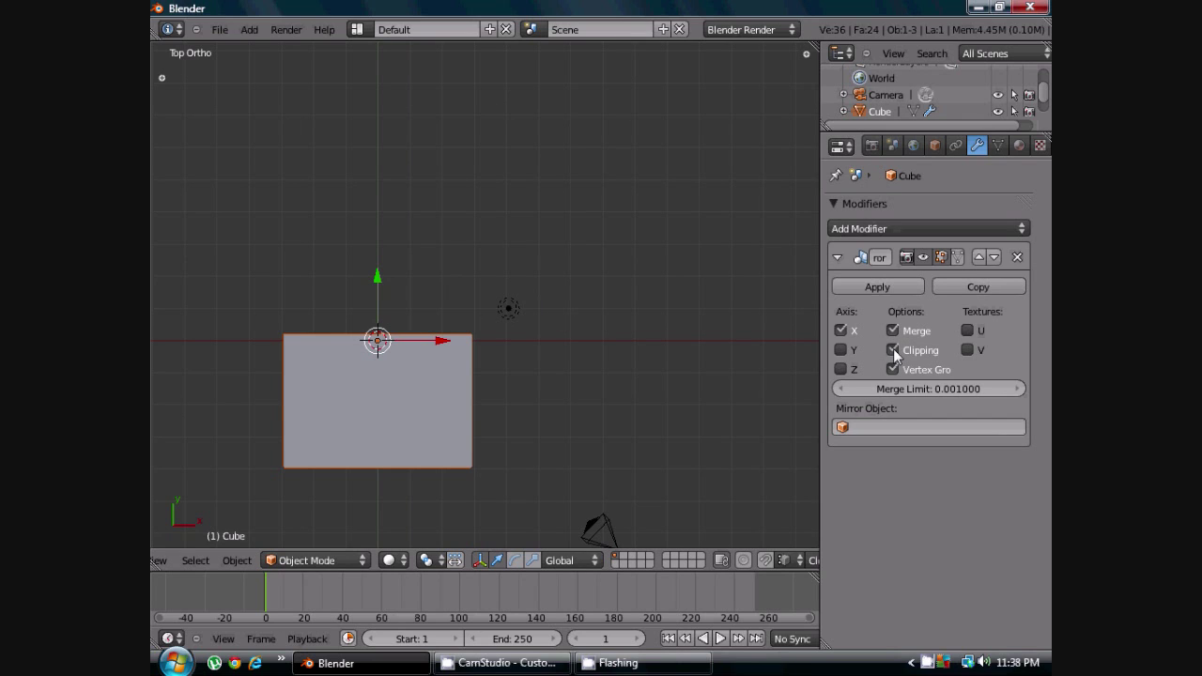
pyautogui.click(844, 350)
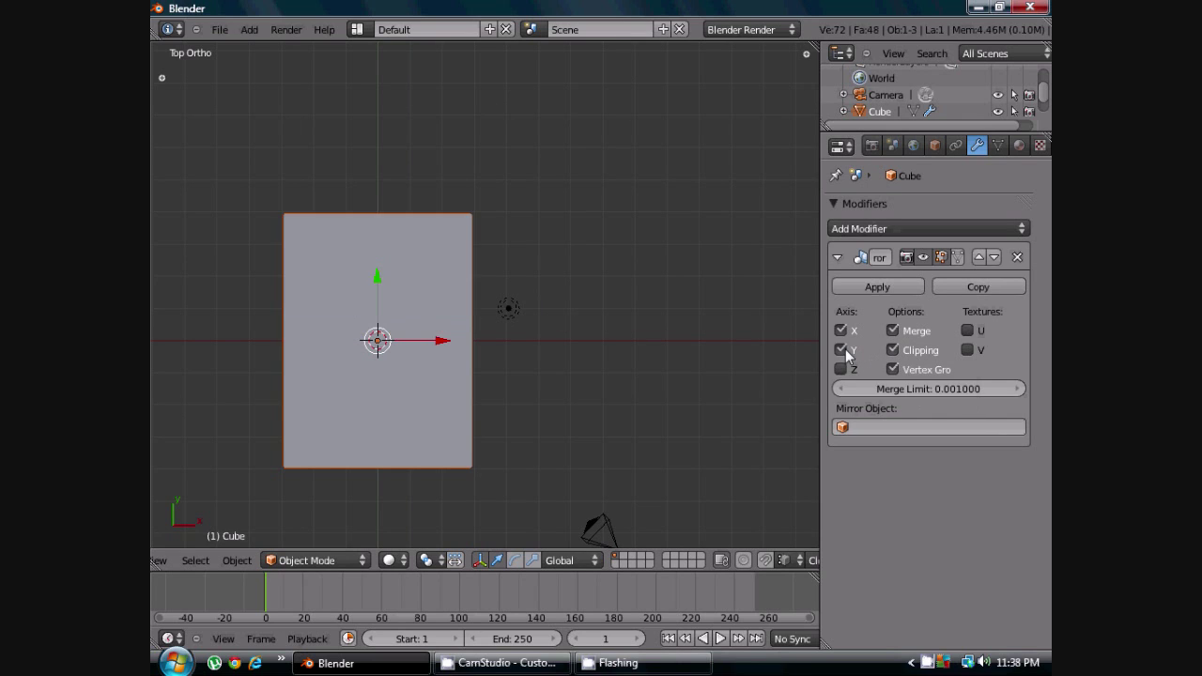
# Enter Edit Mode and examine the mirrored slab and its editable quarter from several angles
pyautogui.scroll(-3, 553, 285)
pyautogui.moveTo(497, 413); pyautogui.dragTo(520, 257, button='middle')
pyautogui.scroll(4, 494, 319)
pyautogui.moveTo(493, 320); pyautogui.dragTo(403, 385, button='middle')
pyautogui.press('Tab')
pyautogui.scroll(5, 548, 405)
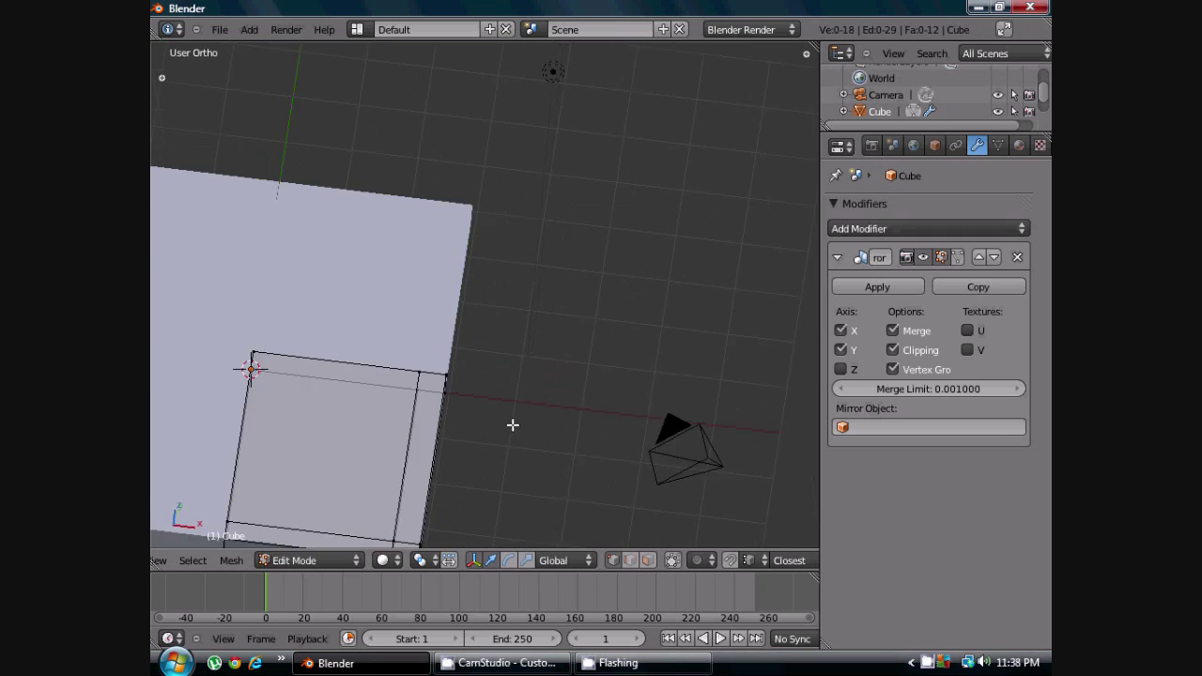
pyautogui.moveTo(513, 425); pyautogui.dragTo(561, 357, button='middle')
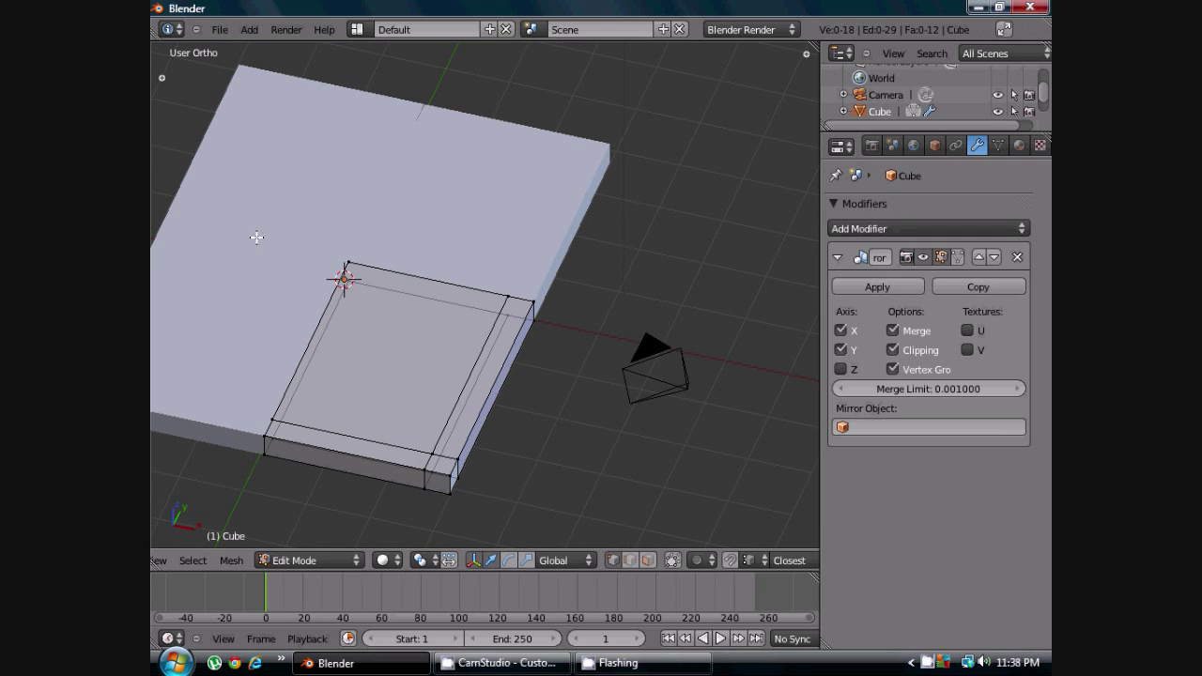
pyautogui.scroll(-2, 347, 441)
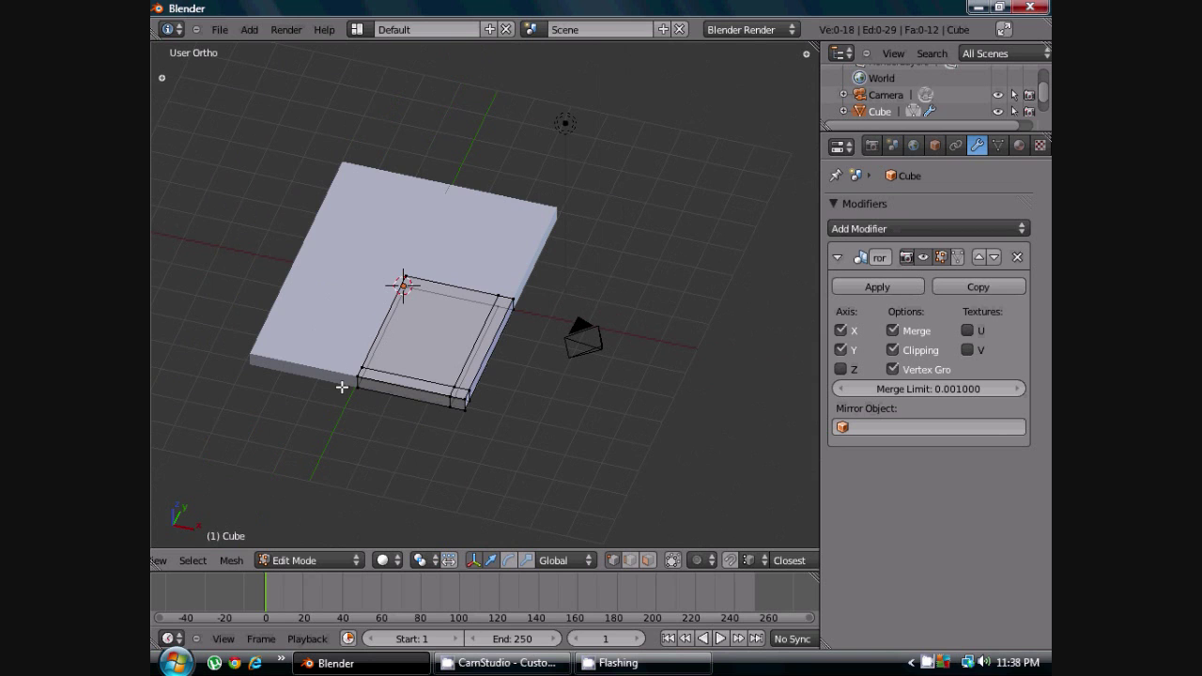
pyautogui.press('KP_3')
pyautogui.scroll(3, 352, 368)
pyautogui.moveTo(347, 299); pyautogui.dragTo(515, 316, button='middle')
pyautogui.scroll(3, 516, 279)
pyautogui.scroll(-3, 486, 307)
pyautogui.scroll(2, 543, 353)
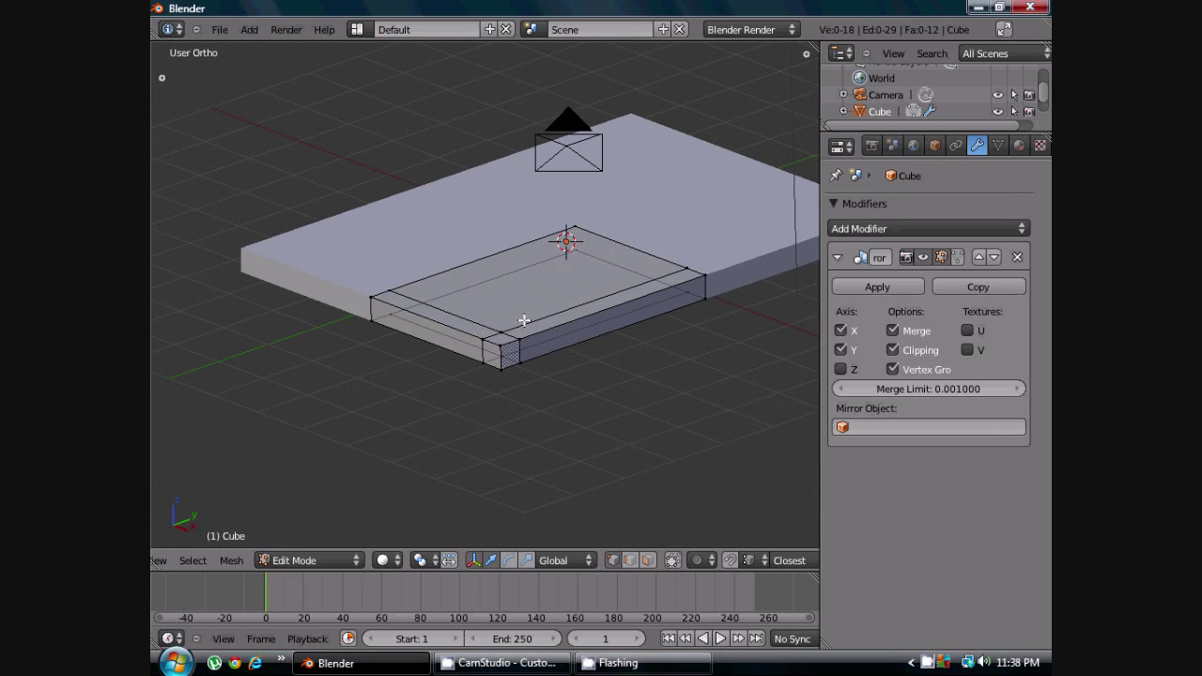
# Switch to face selection and select the small square corner face on the underside of the slab's editable quarter
pyautogui.scroll(3, 515, 330)
pyautogui.moveTo(464, 378); pyautogui.dragTo(503, 206, button='middle')
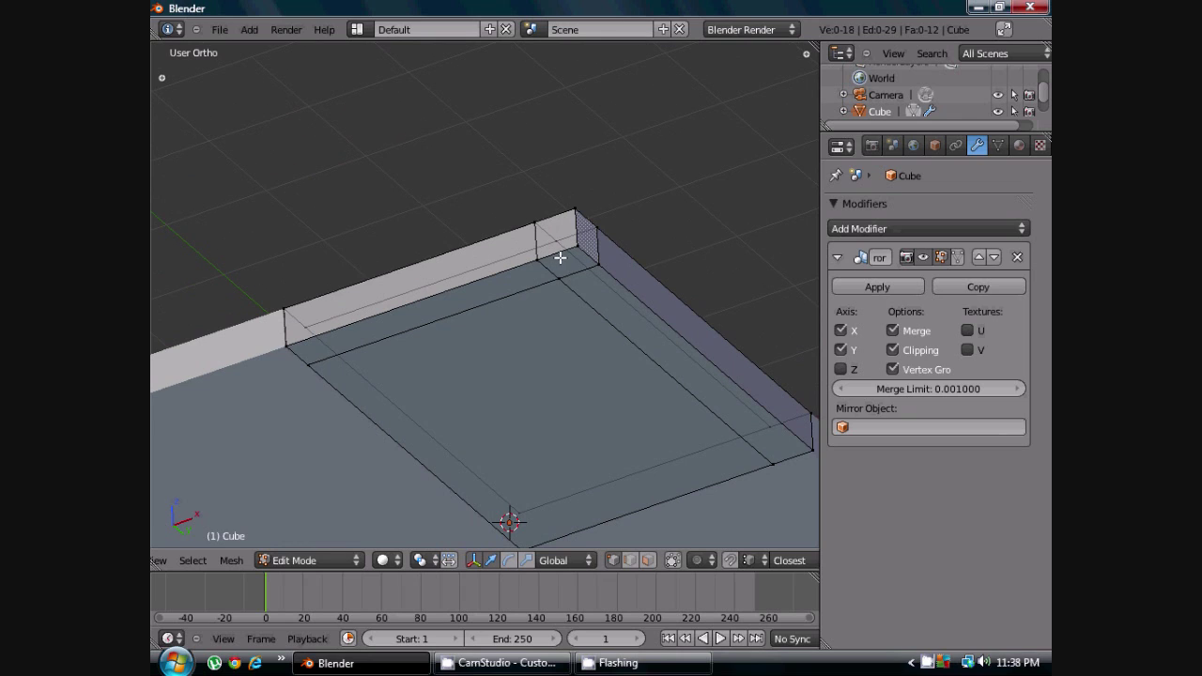
pyautogui.click(648, 560)
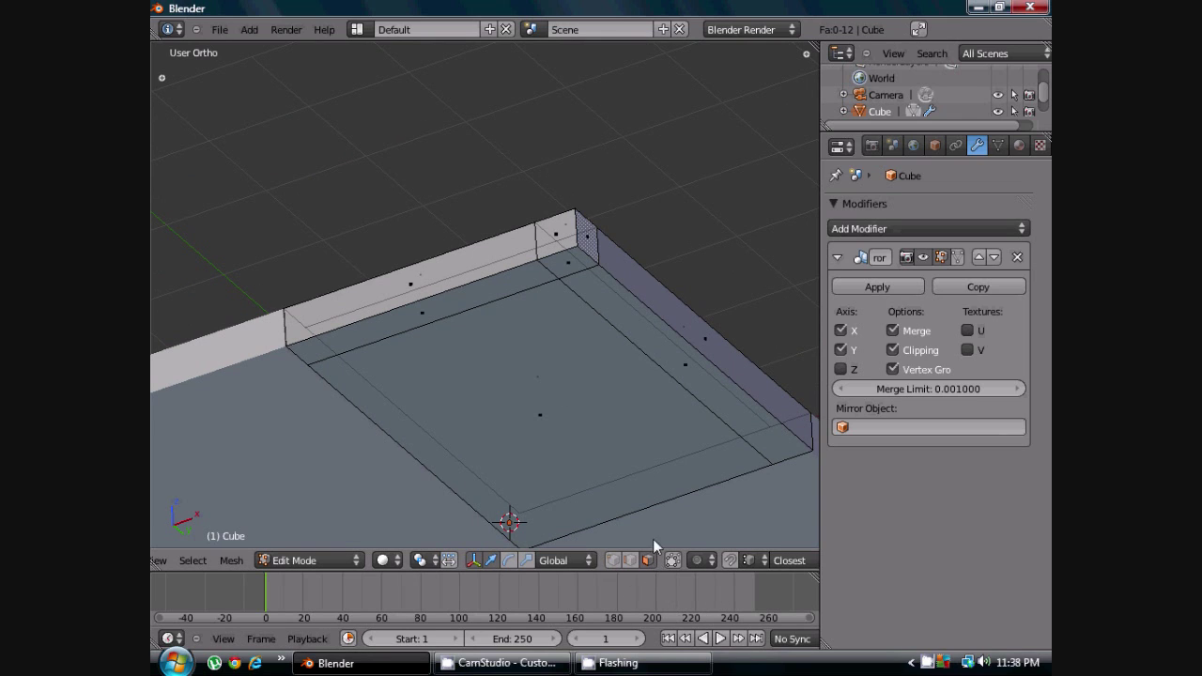
pyautogui.rightClick(566, 259)
# Extrude the underside corner face about 3.7 units down along Z in the right side view to form the table legs
pyautogui.scroll(-2, 461, 257)
pyautogui.moveTo(462, 258); pyautogui.dragTo(498, 352, button='middle')
pyautogui.press('KP_3')
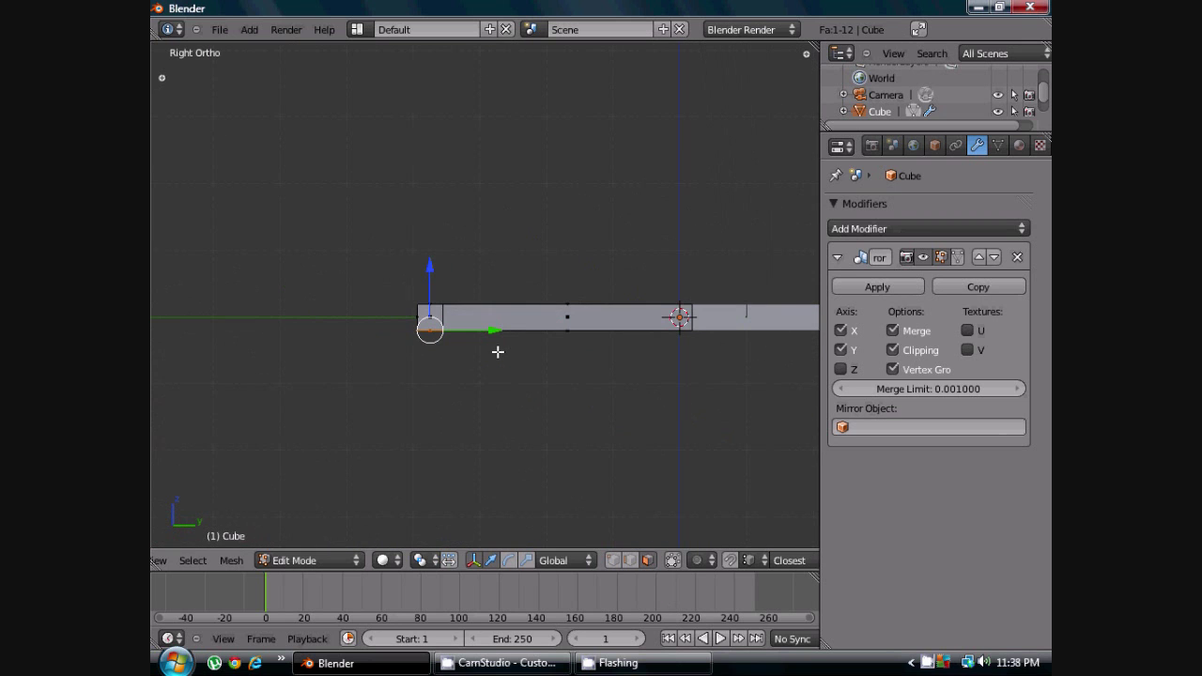
pyautogui.scroll(-4, 497, 351)
pyautogui.keyDown('shift'); pyautogui.moveTo(511, 325); pyautogui.dragTo(450, 355, button='middle'); pyautogui.keyUp('shift')
pyautogui.scroll(2, 468, 377)
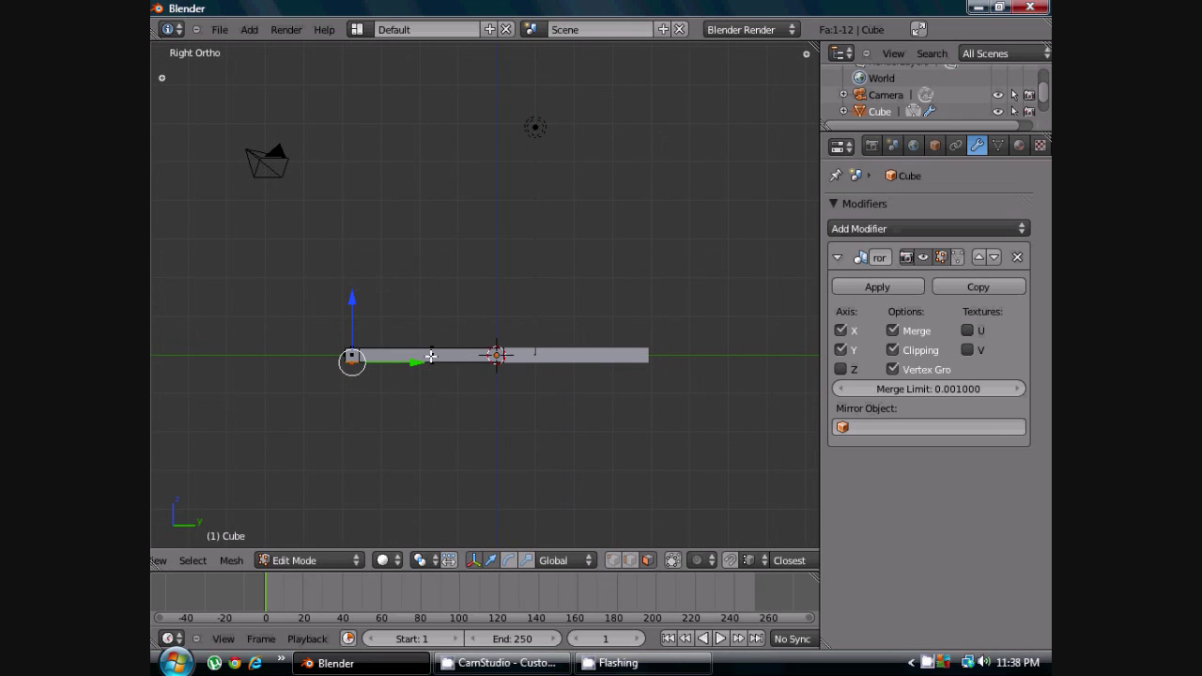
pyautogui.scroll(-4, 386, 467)
pyautogui.scroll(3, 498, 315)
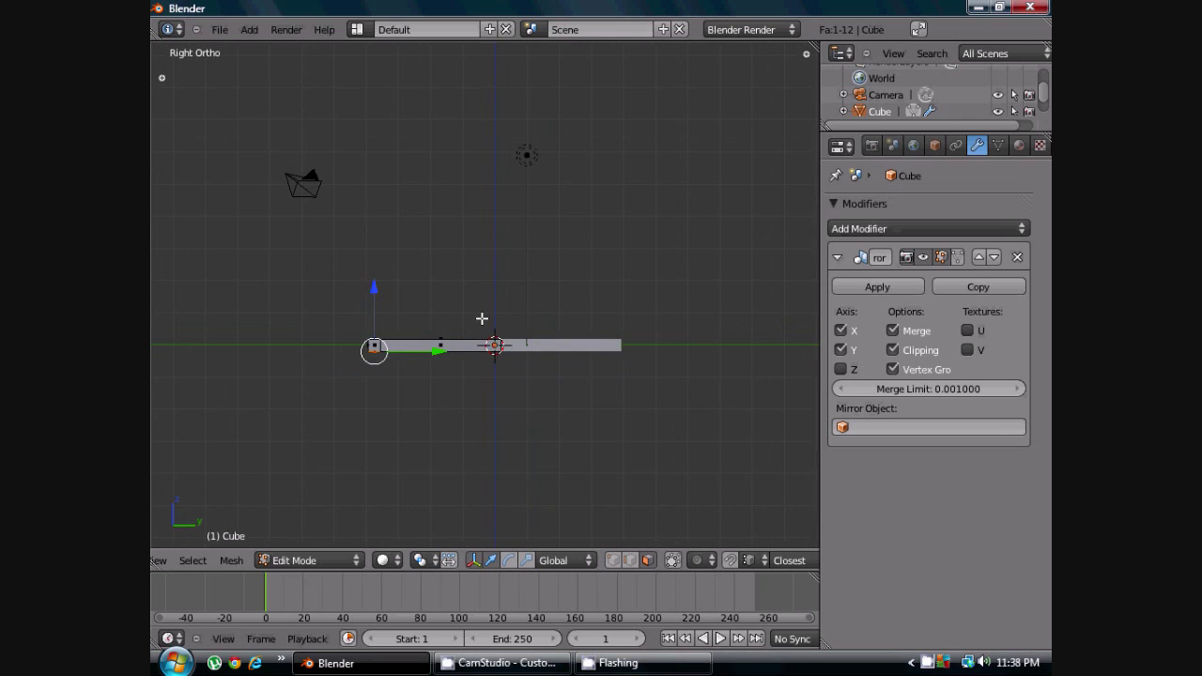
pyautogui.press('e')
pyautogui.press('z')
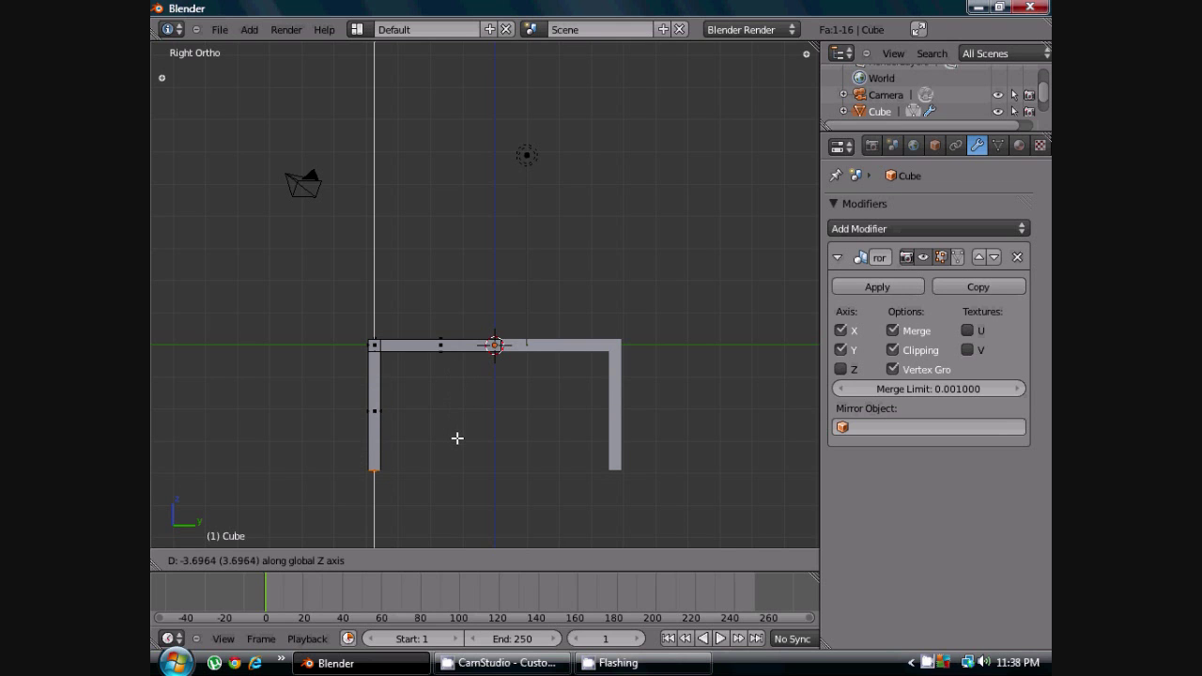
pyautogui.click(457, 435)
# Examine the table and its four mirrored legs in Object Mode, and return to Edit Mode for a closer view
pyautogui.scroll(-3, 435, 370)
pyautogui.press('Tab')
pyautogui.moveTo(435, 370); pyautogui.dragTo(470, 347, button='middle')
pyautogui.scroll(4, 634, 379)
pyautogui.scroll(2, 483, 392)
pyautogui.scroll(-2, 540, 322)
pyautogui.scroll(-2, 549, 305)
pyautogui.press('Tab')
pyautogui.scroll(3, 567, 328)
pyautogui.scroll(3, 465, 351)
pyautogui.keyDown('shift'); pyautogui.moveTo(289, 397); pyautogui.dragTo(333, 352, button='middle'); pyautogui.keyUp('shift')
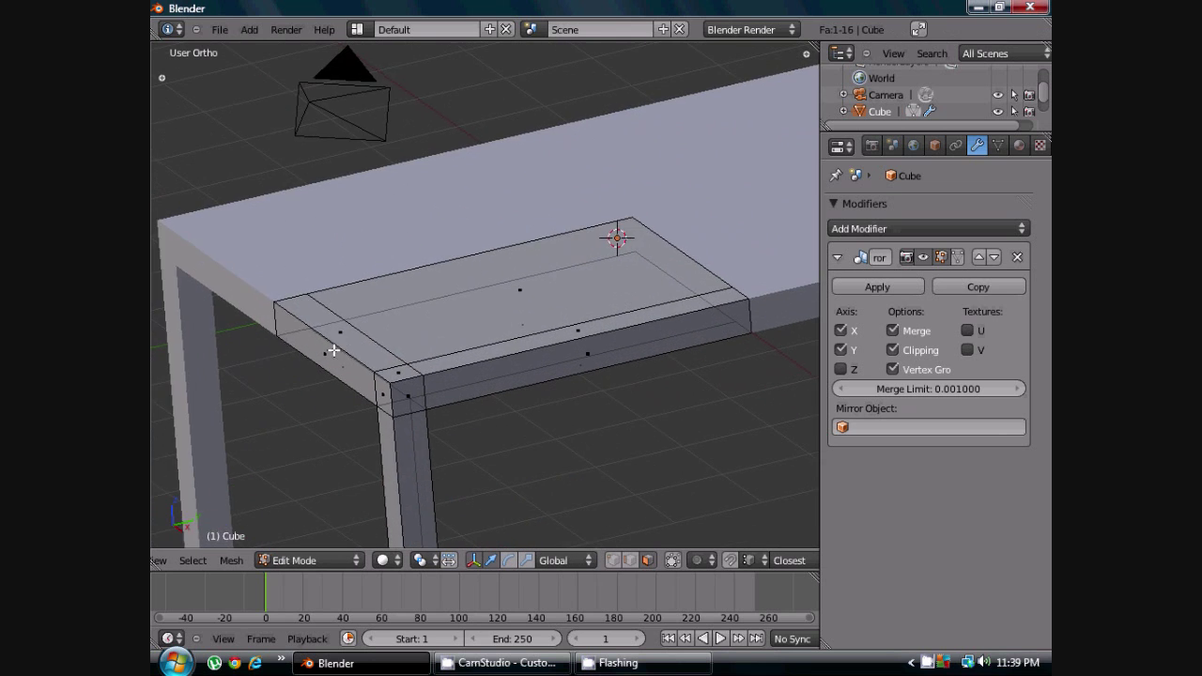
pyautogui.scroll(-3, 333, 319)
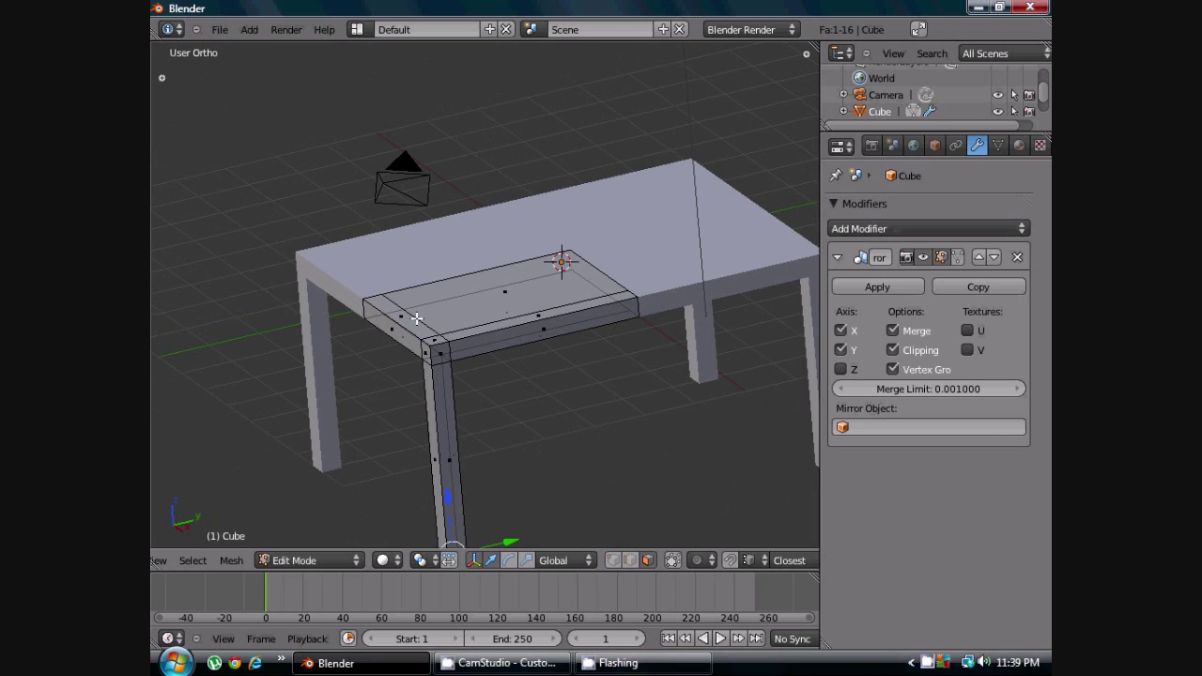
# Select the four outer side faces of the quarter tabletop along its positive X and negative Y sides
pyautogui.scroll(2, 417, 318)
pyautogui.rightClick(499, 353)
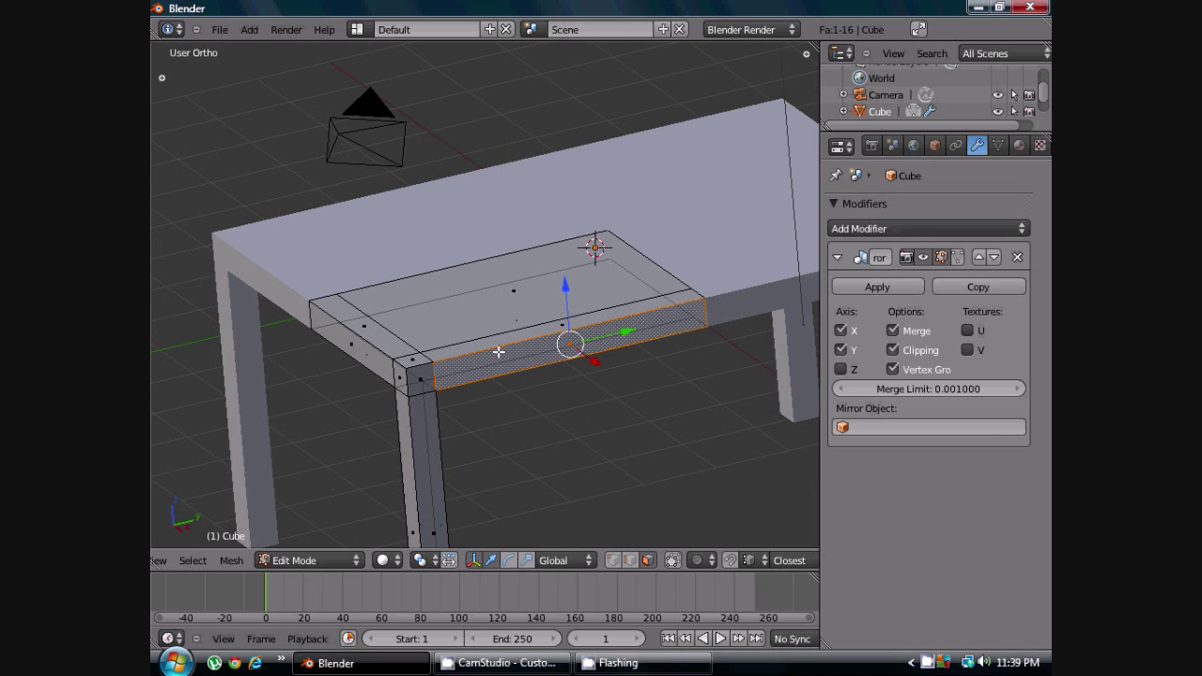
pyautogui.keyDown('shift'); pyautogui.rightClick(416, 380); pyautogui.keyUp('shift')
pyautogui.keyDown('shift'); pyautogui.rightClick(402, 378); pyautogui.keyUp('shift')
pyautogui.keyDown('shift'); pyautogui.rightClick(360, 355); pyautogui.keyUp('shift')
pyautogui.scroll(-1, 356, 349)
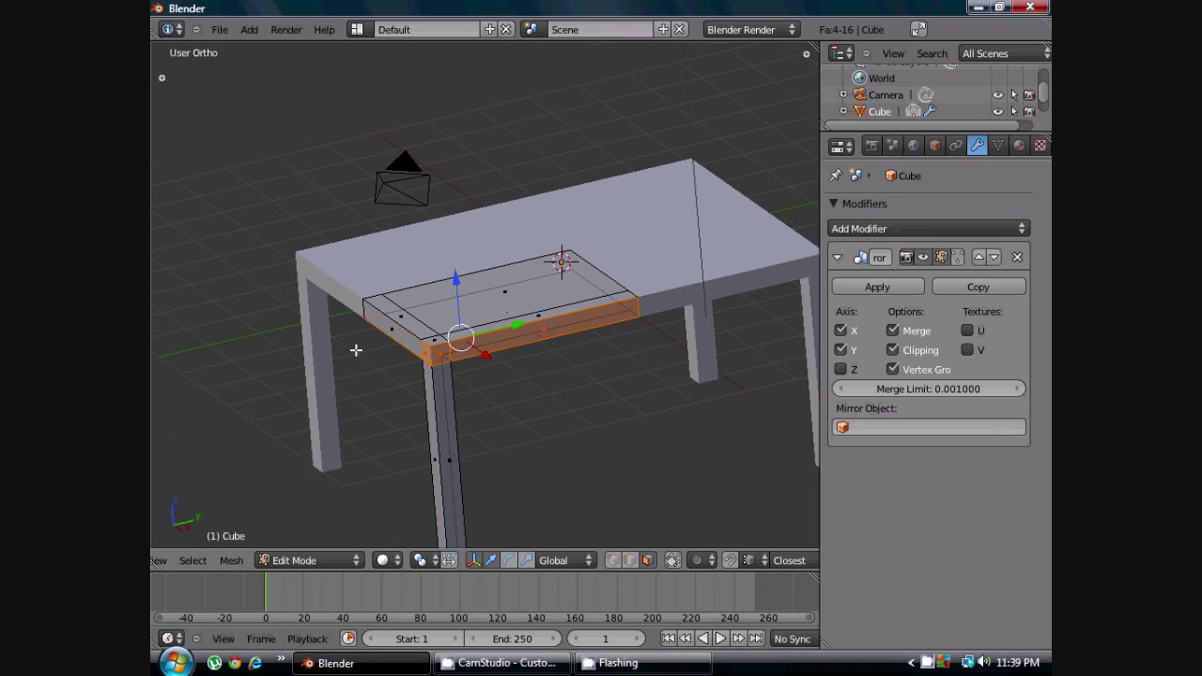
pyautogui.keyDown('shift'); pyautogui.scroll(3, 377, 342); pyautogui.keyUp('shift')
pyautogui.keyDown('shift'); pyautogui.rightClick(400, 405); pyautogui.keyUp('shift')
pyautogui.keyDown('shift'); pyautogui.rightClick(387, 395); pyautogui.keyUp('shift')
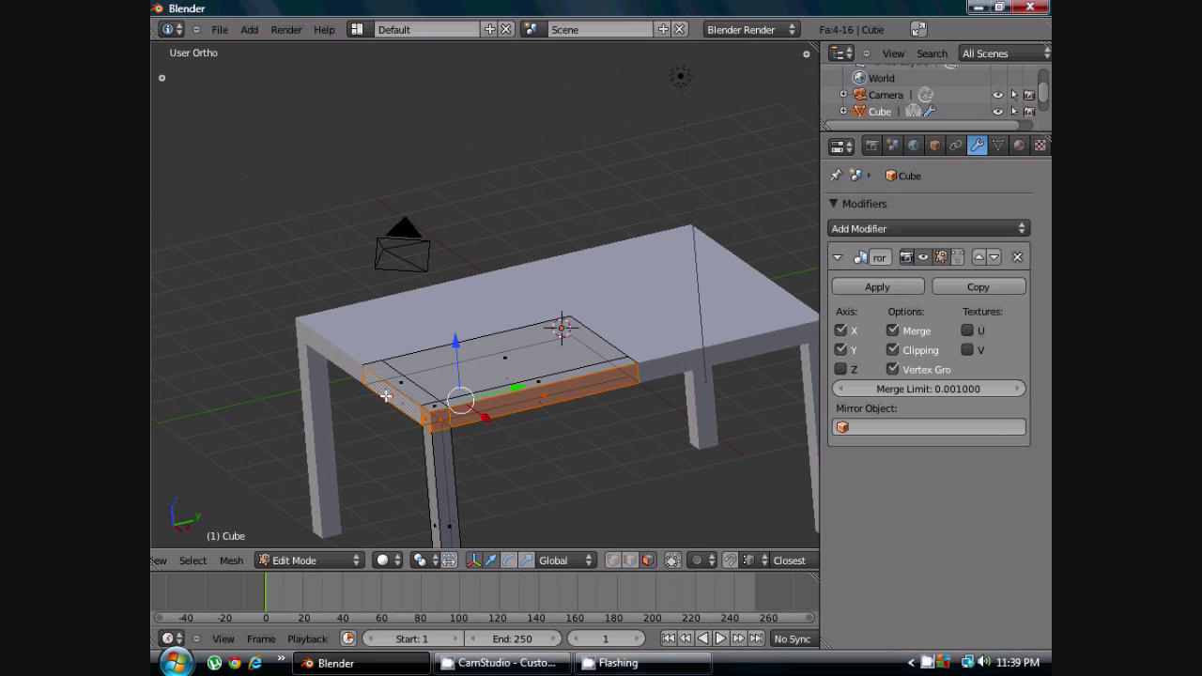
# Extrude the four selected side faces in the top view, leaving the new faces in place without any offset
pyautogui.scroll(-4, 386, 396)
pyautogui.moveTo(386, 396); pyautogui.dragTo(412, 334, button='middle')
pyautogui.scroll(4, 438, 410)
pyautogui.scroll(-1, 399, 357)
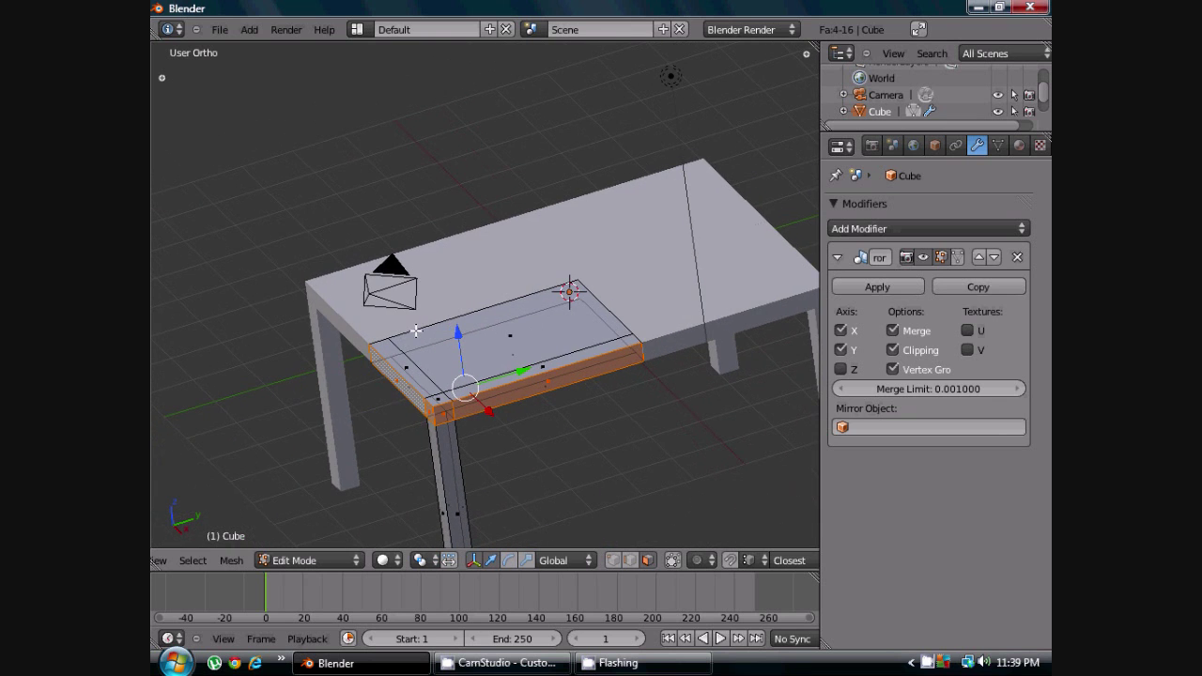
pyautogui.press('KP_7')
pyautogui.keyDown('shift'); pyautogui.scroll(-1, 507, 338); pyautogui.keyUp('shift')
pyautogui.keyDown('shift'); pyautogui.moveTo(510, 338); pyautogui.dragTo(454, 377, button='middle'); pyautogui.keyUp('shift')
pyautogui.scroll(3, 454, 377)
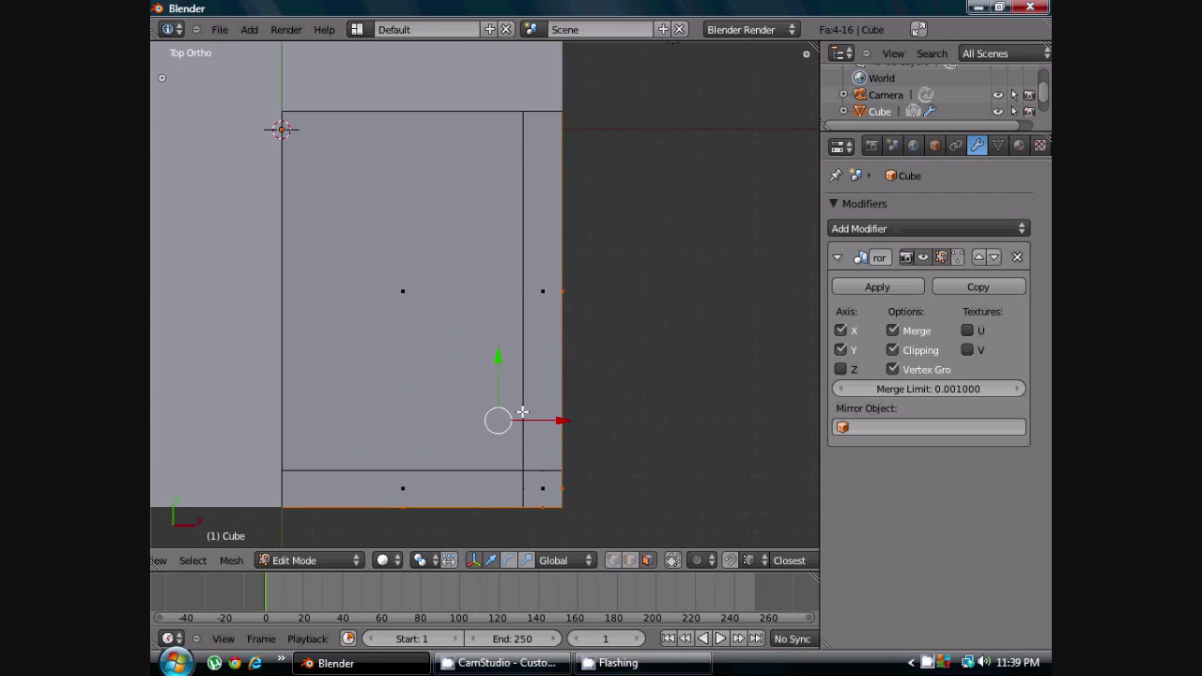
pyautogui.scroll(-3, 523, 412)
pyautogui.press('g')
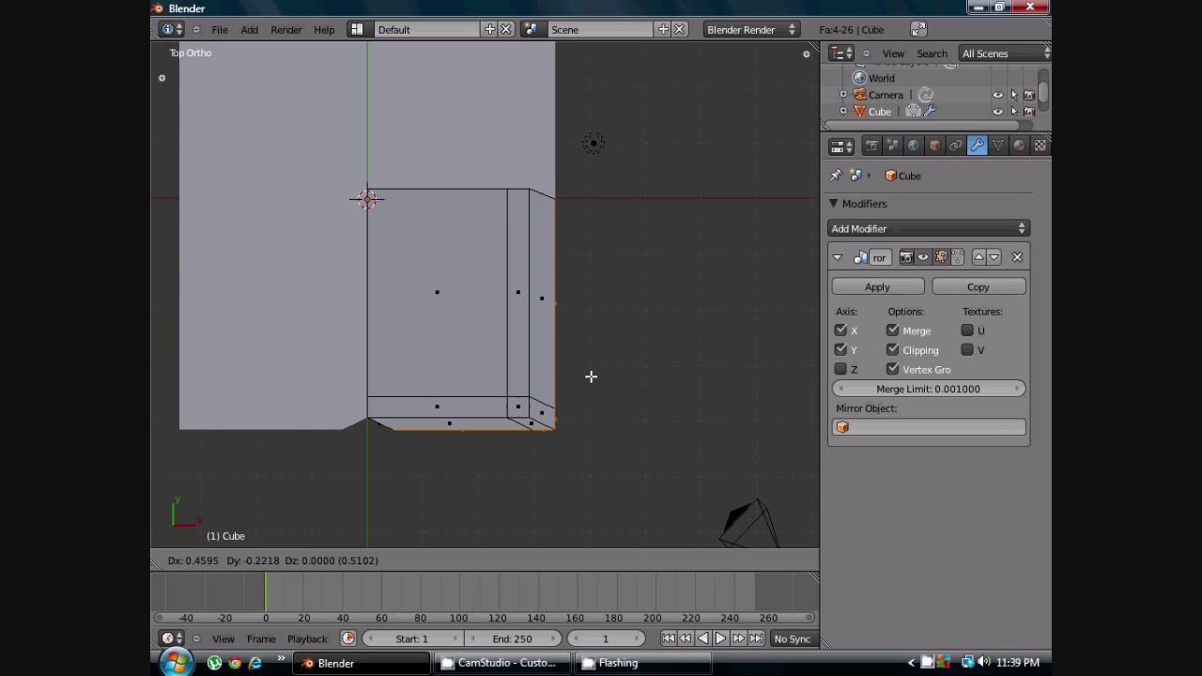
pyautogui.press('Escape')
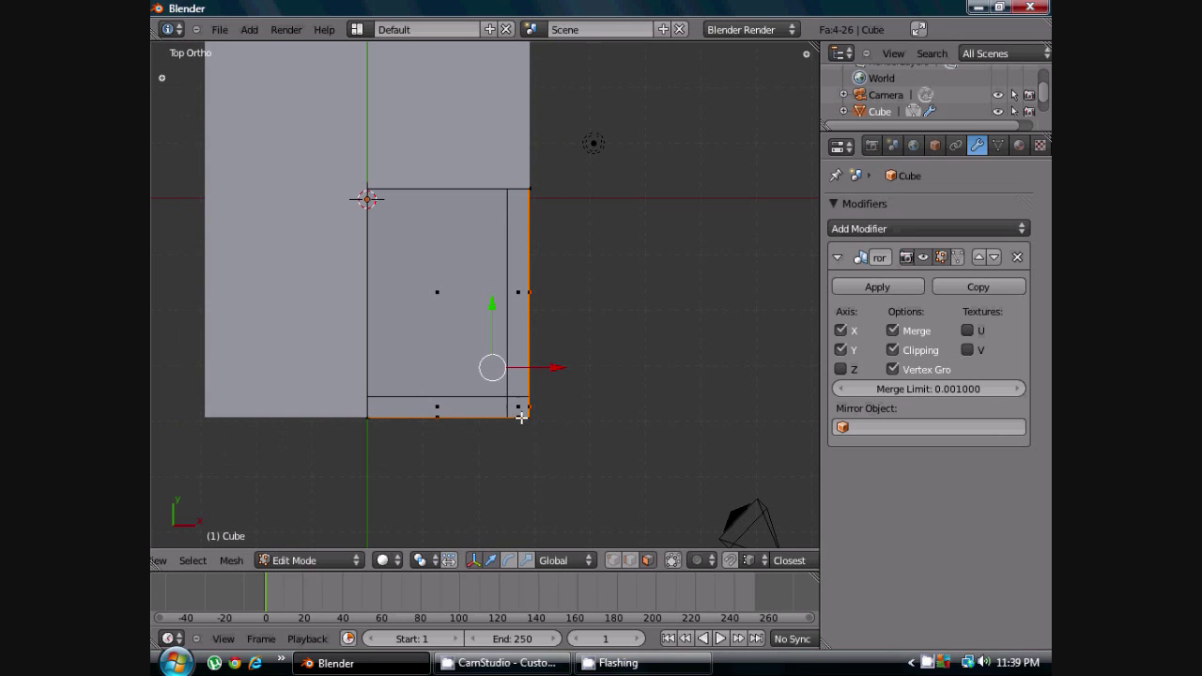
# Move the extruded side faces about 0.32 units along negative Y and about 0.39 units along positive X
pyautogui.press('g')
pyautogui.press('y')
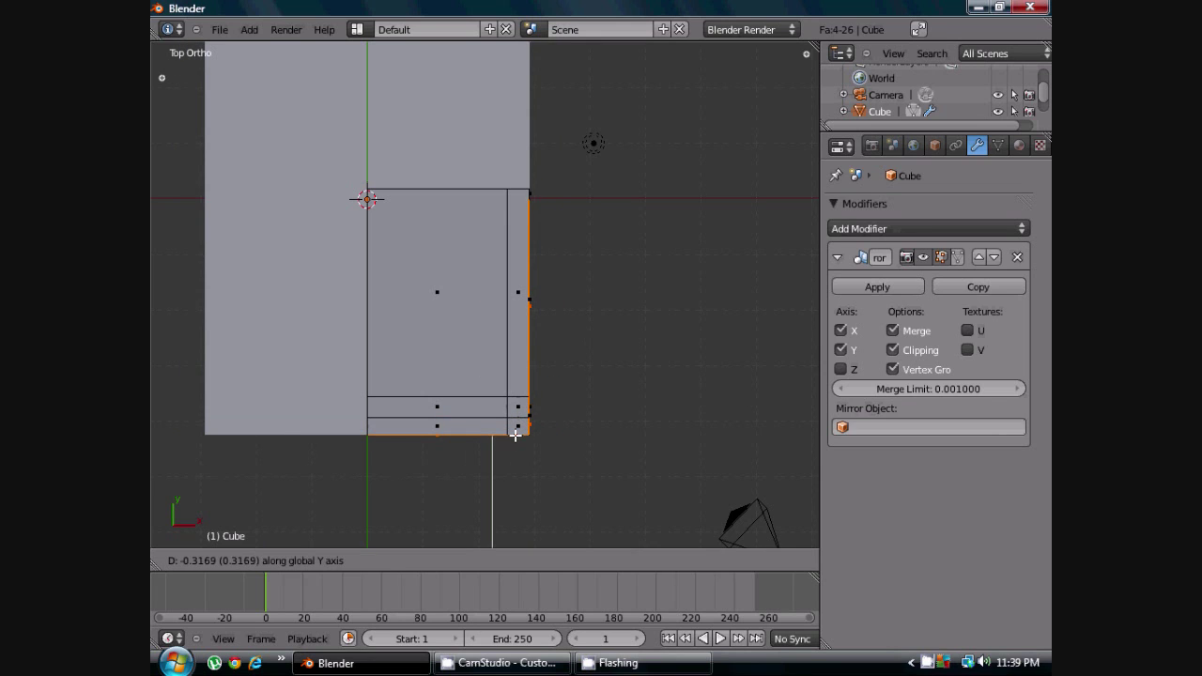
pyautogui.click(514, 435)
pyautogui.scroll(2, 491, 404)
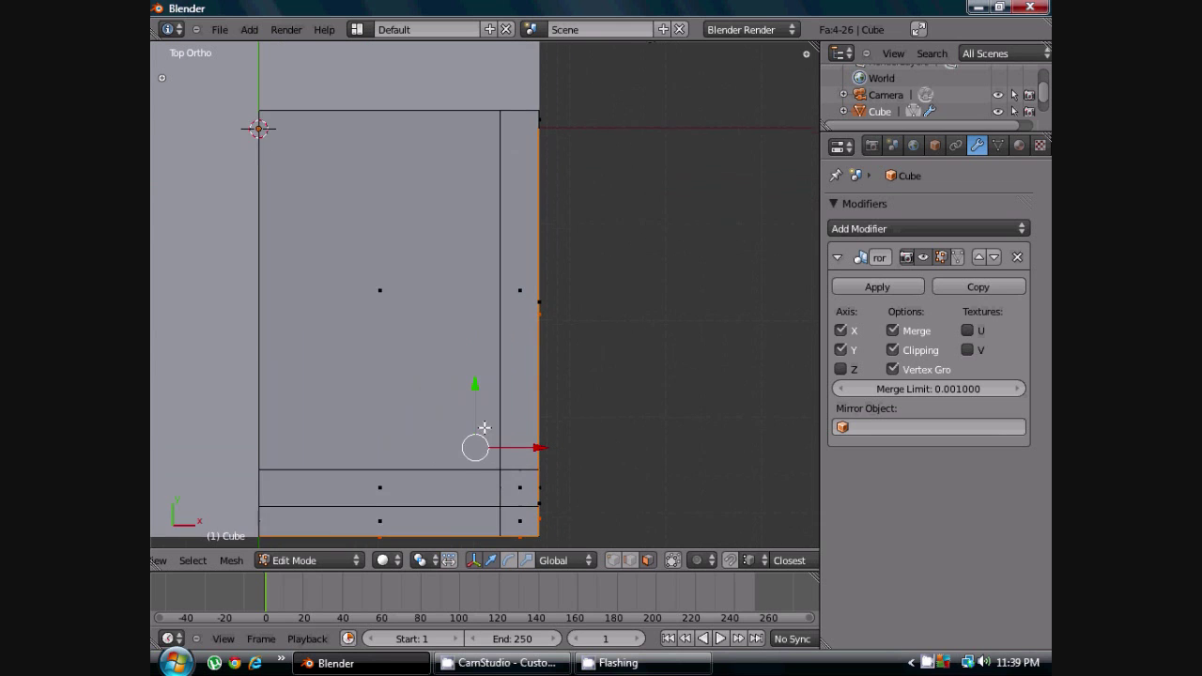
pyautogui.press('g')
pyautogui.press('x')
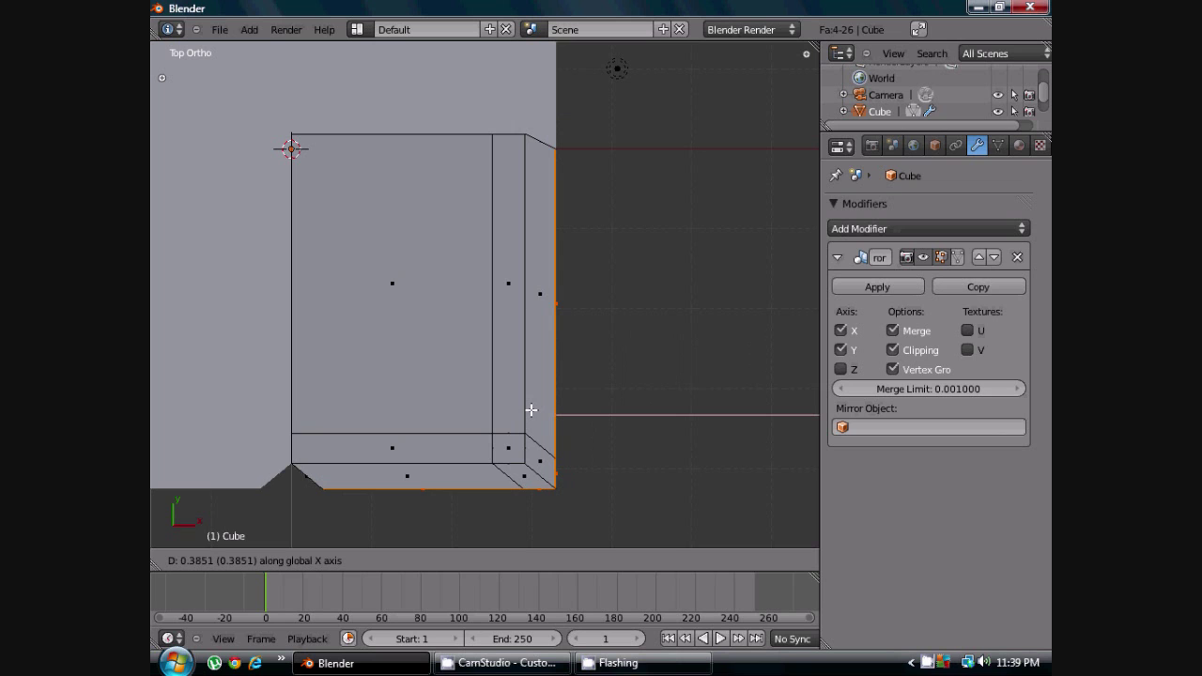
pyautogui.click(529, 410)
# Select the tabletop's long outer face on the negative Y side and move it about 0.37 units along negative X to the centre line
pyautogui.scroll(-2, 507, 422)
pyautogui.keyDown('shift'); pyautogui.moveTo(508, 421); pyautogui.dragTo(576, 411, button='middle'); pyautogui.keyUp('shift')
pyautogui.scroll(3, 476, 430)
pyautogui.scroll(-2, 463, 436)
pyautogui.scroll(2, 488, 449)
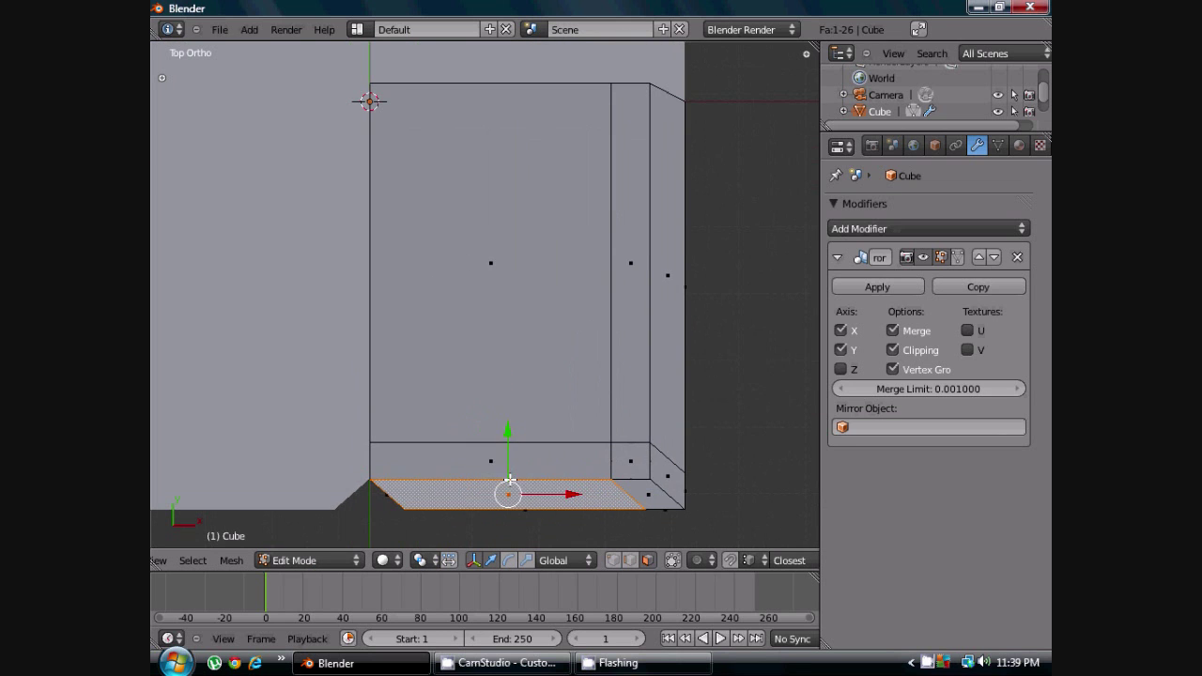
pyautogui.keyDown('shift'); pyautogui.moveTo(534, 507); pyautogui.dragTo(524, 472, button='middle'); pyautogui.keyUp('shift')
pyautogui.moveTo(581, 473); pyautogui.dragTo(533, 477)
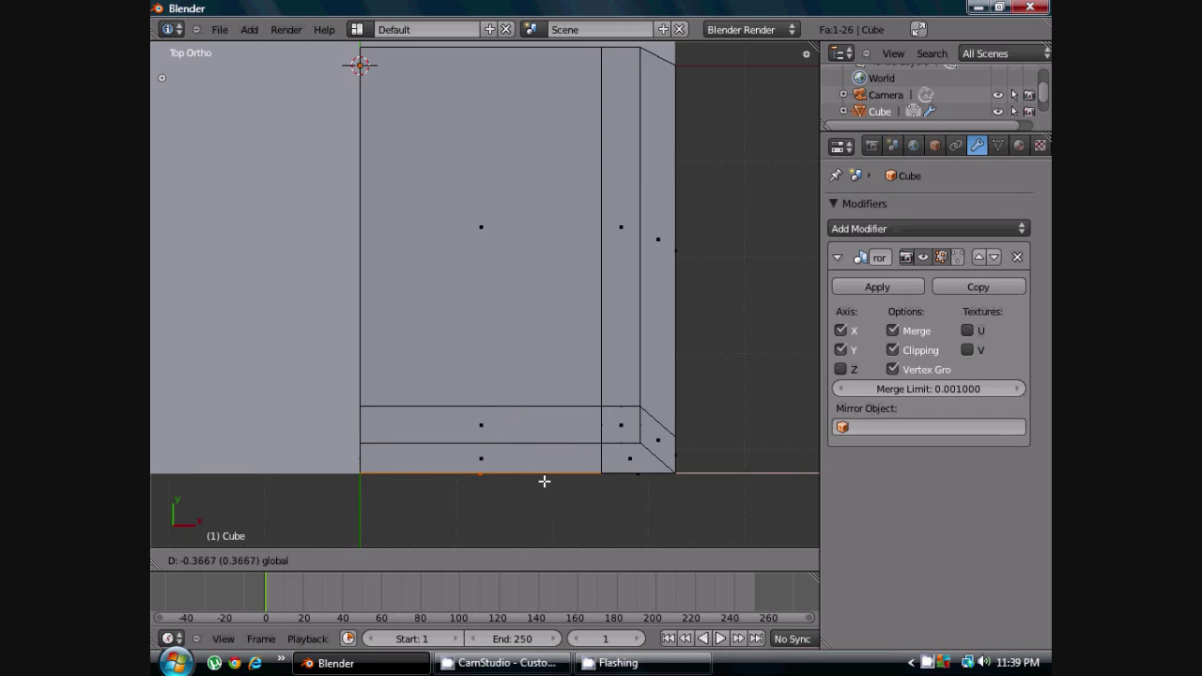
pyautogui.click(545, 482)
# Select the tabletop's long outer face on the positive X side and try to move it along the Y axis
pyautogui.scroll(-3, 531, 442)
pyautogui.keyDown('shift'); pyautogui.moveTo(521, 410); pyautogui.dragTo(515, 461, button='middle'); pyautogui.keyUp('shift')
pyautogui.scroll(2, 603, 253)
pyautogui.keyDown('shift'); pyautogui.moveTo(585, 260); pyautogui.dragTo(541, 302, button='middle'); pyautogui.keyUp('shift')
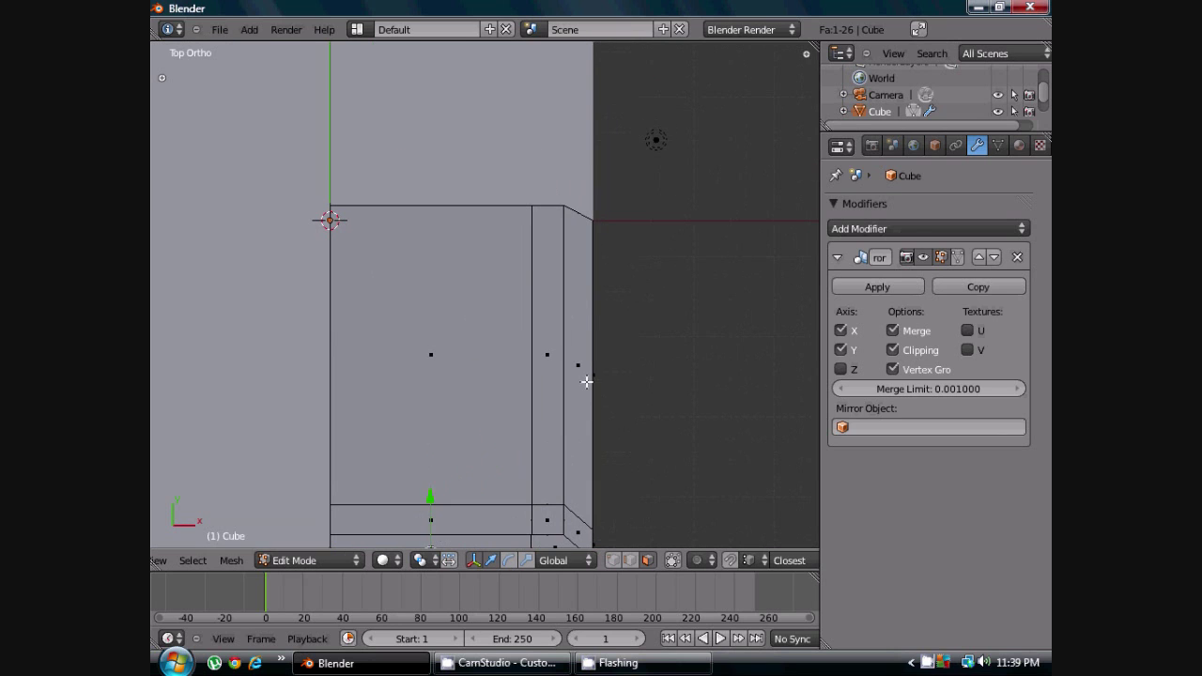
pyautogui.rightClick(587, 381)
pyautogui.keyDown('shift'); pyautogui.moveTo(591, 376); pyautogui.dragTo(561, 344, button='middle'); pyautogui.keyUp('shift')
pyautogui.press('g')
pyautogui.press('x')
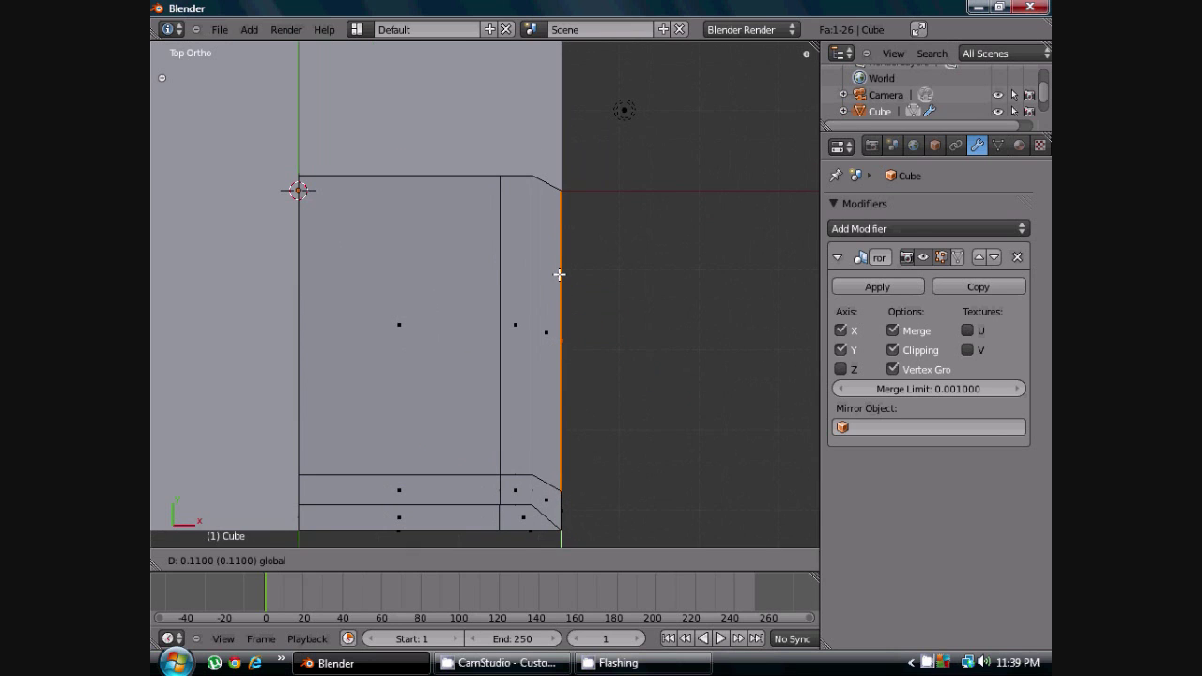
pyautogui.click(559, 271)
pyautogui.press('g')
pyautogui.press('x')
pyautogui.click(567, 256)
pyautogui.moveTo(569, 250); pyautogui.dragTo(601, 315, button='middle')
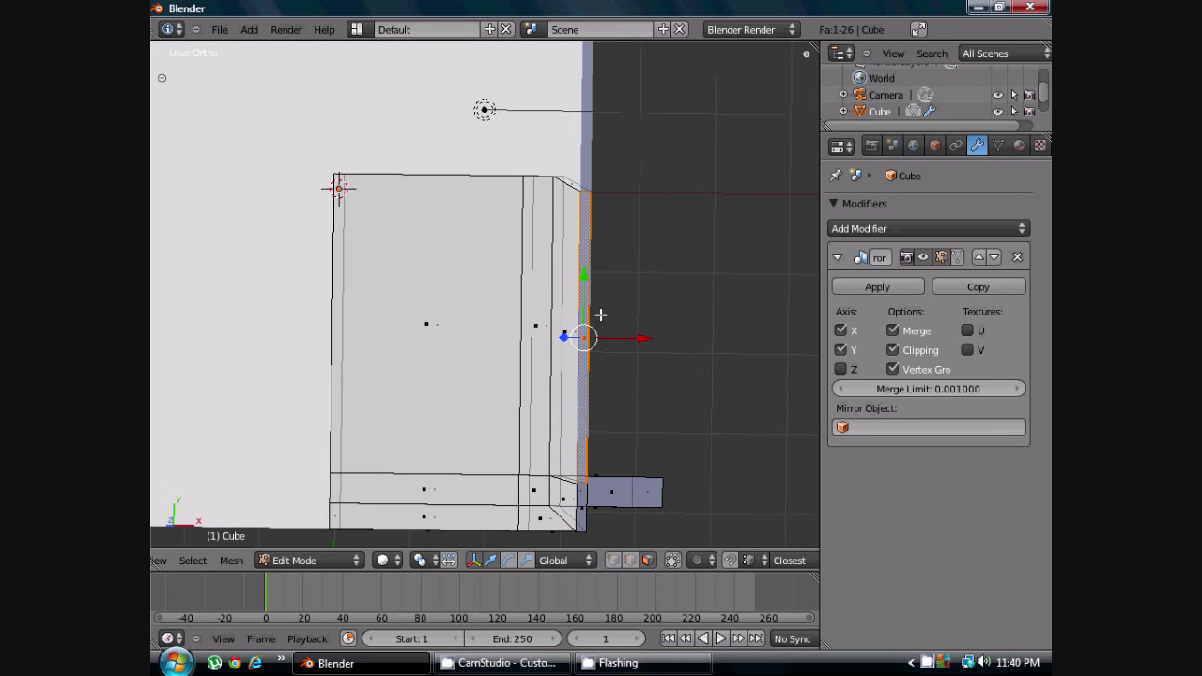
pyautogui.scroll(-3, 600, 315)
pyautogui.moveTo(419, 279); pyautogui.dragTo(570, 391, button='middle')
pyautogui.scroll(2, 660, 429)
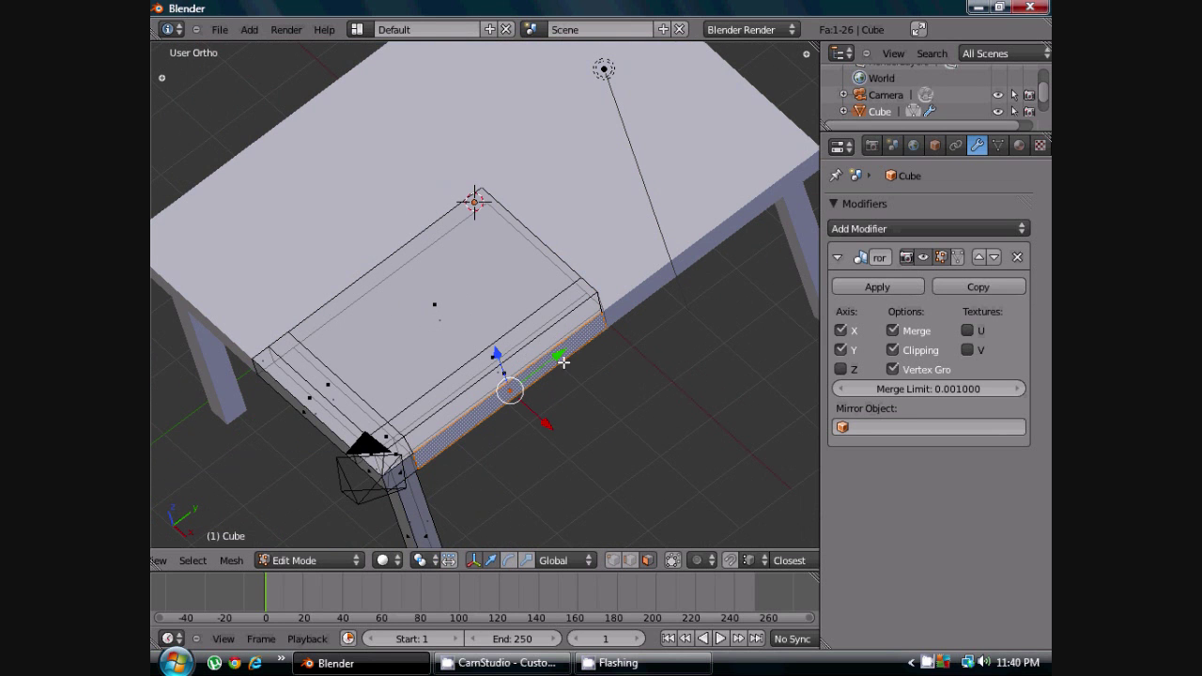
pyautogui.moveTo(567, 359); pyautogui.dragTo(595, 338)
pyautogui.rightClick(596, 337)
# Disable Clipping in the Mirror modifier and move the outer positive X face about 0.24 units along Y
pyautogui.moveTo(596, 338); pyautogui.dragTo(634, 395, button='middle')
pyautogui.scroll(1, 586, 392)
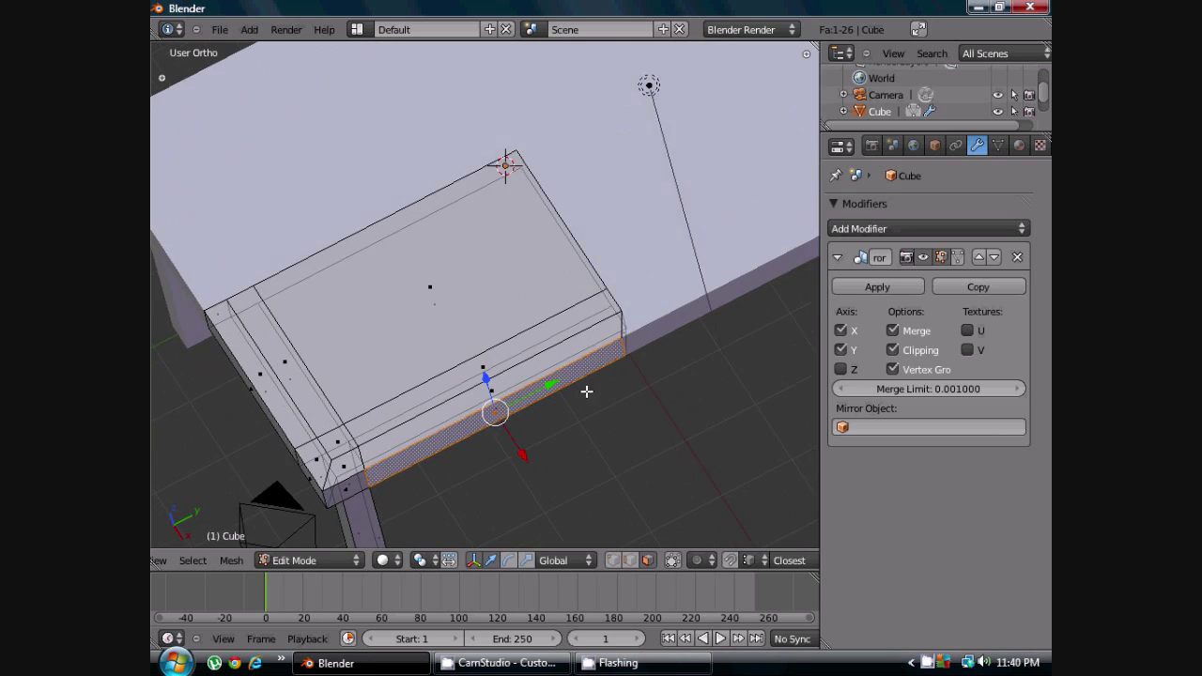
pyautogui.scroll(-3, 587, 392)
pyautogui.click(893, 349)
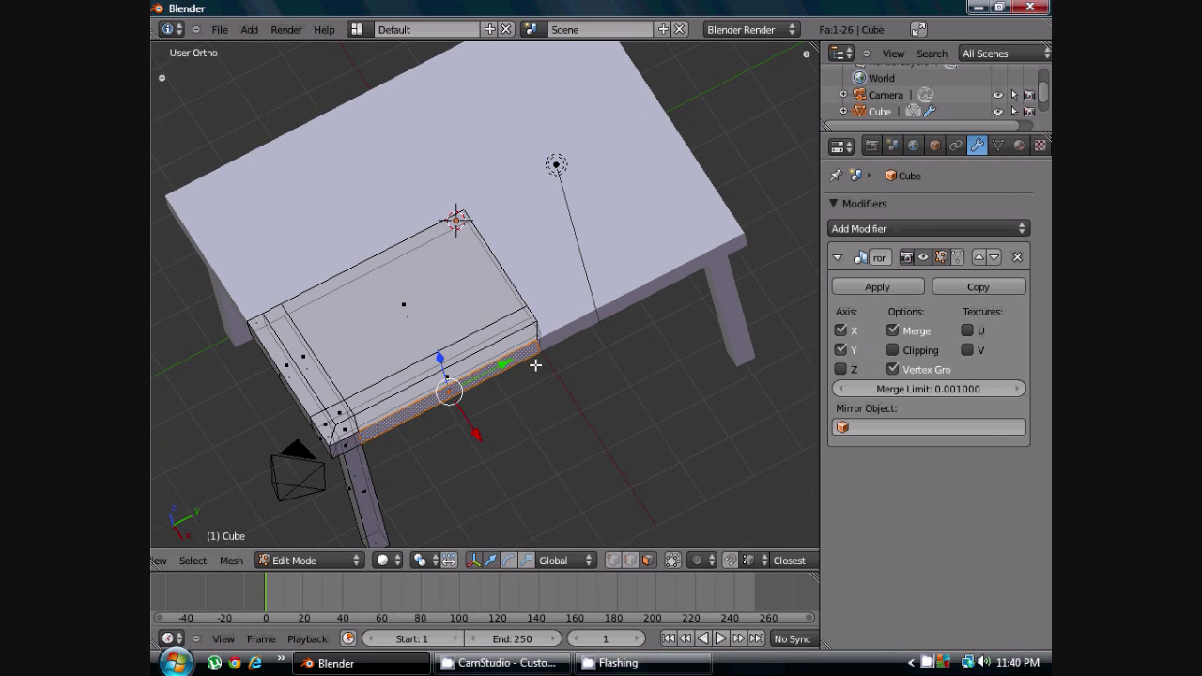
pyautogui.scroll(3, 536, 365)
pyautogui.scroll(-1, 491, 408)
pyautogui.press('g')
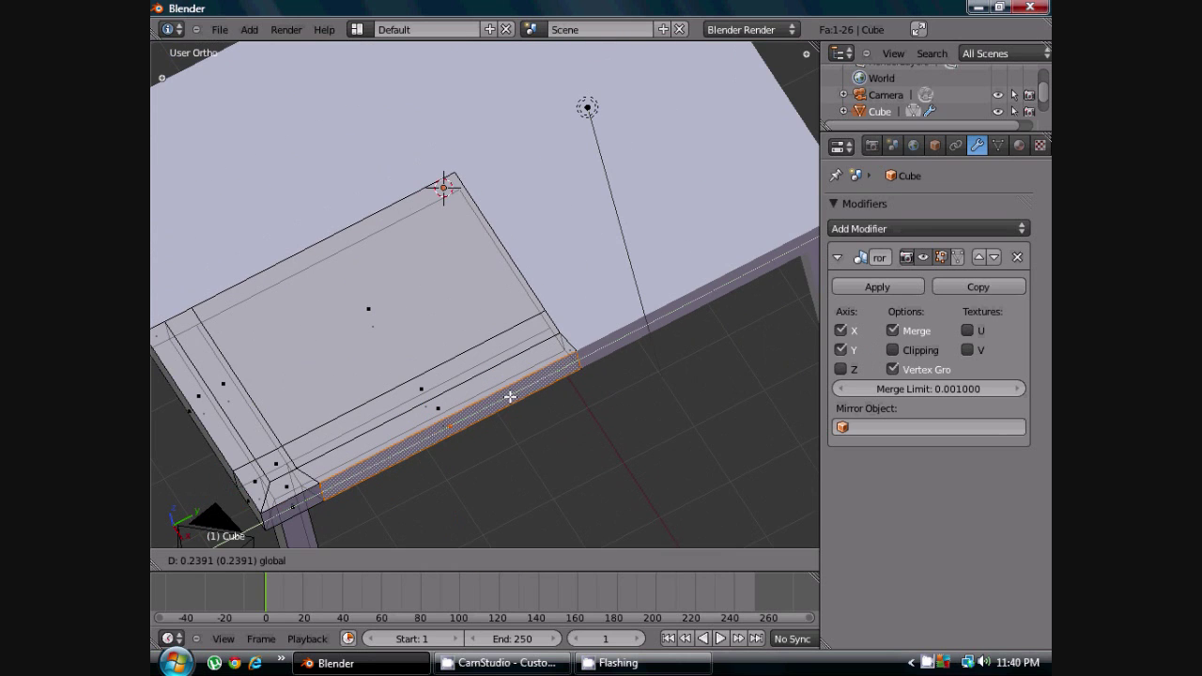
pyautogui.click(510, 396)
# Shift the outer face slightly back along Y in the top view until its end lines up with the quarter's inner edge
pyautogui.press('KP_7')
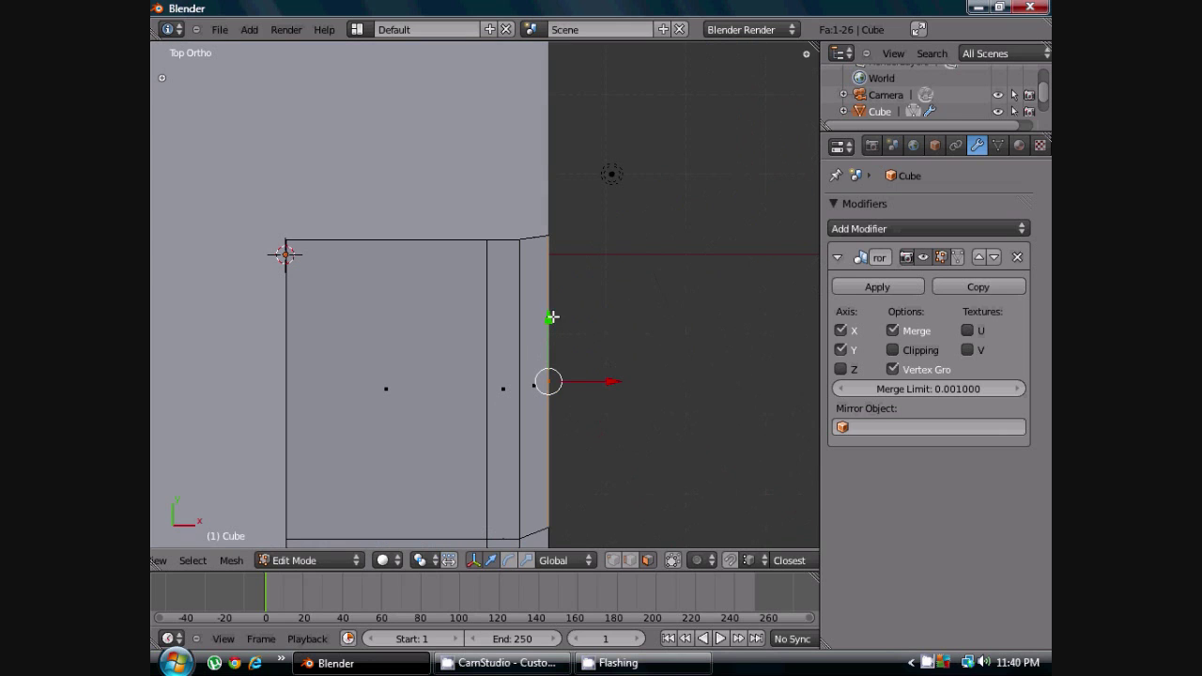
pyautogui.moveTo(553, 316); pyautogui.dragTo(550, 325)
pyautogui.scroll(-2, 480, 420)
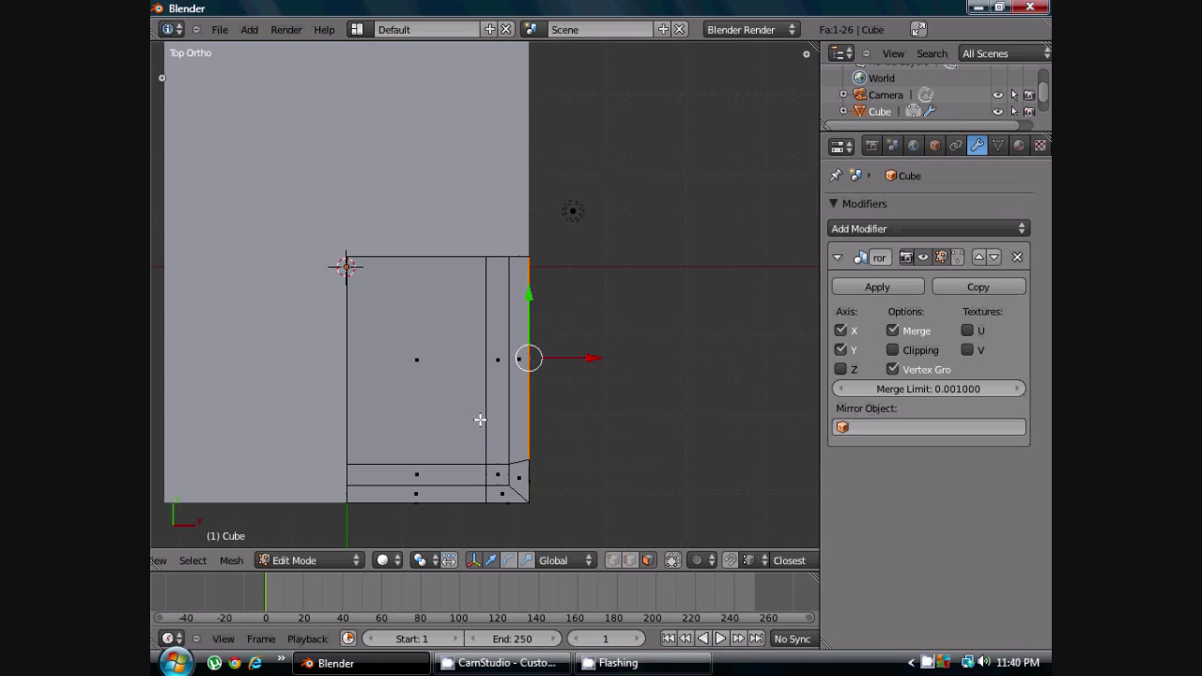
# Inspect the widened tabletop and legs from a lower angle in both Object Mode and Edit Mode
pyautogui.moveTo(479, 419); pyautogui.dragTo(513, 238, button='middle')
pyautogui.press('Tab')
pyautogui.press('Tab')
pyautogui.press('Tab')
pyautogui.scroll(2, 483, 355)
pyautogui.press('Tab')
pyautogui.scroll(2, 475, 366)
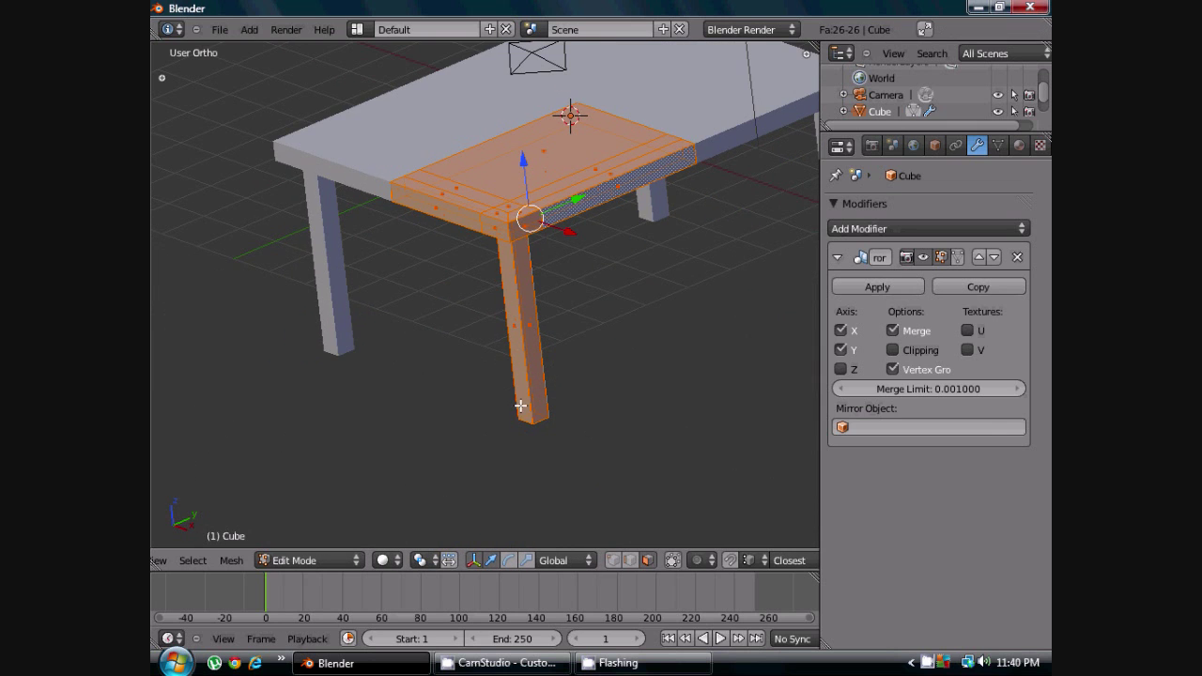
# Add two evenly spaced horizontal loop cuts around the table leg in the right side view
pyautogui.press('KP_3')
pyautogui.scroll(3, 466, 334)
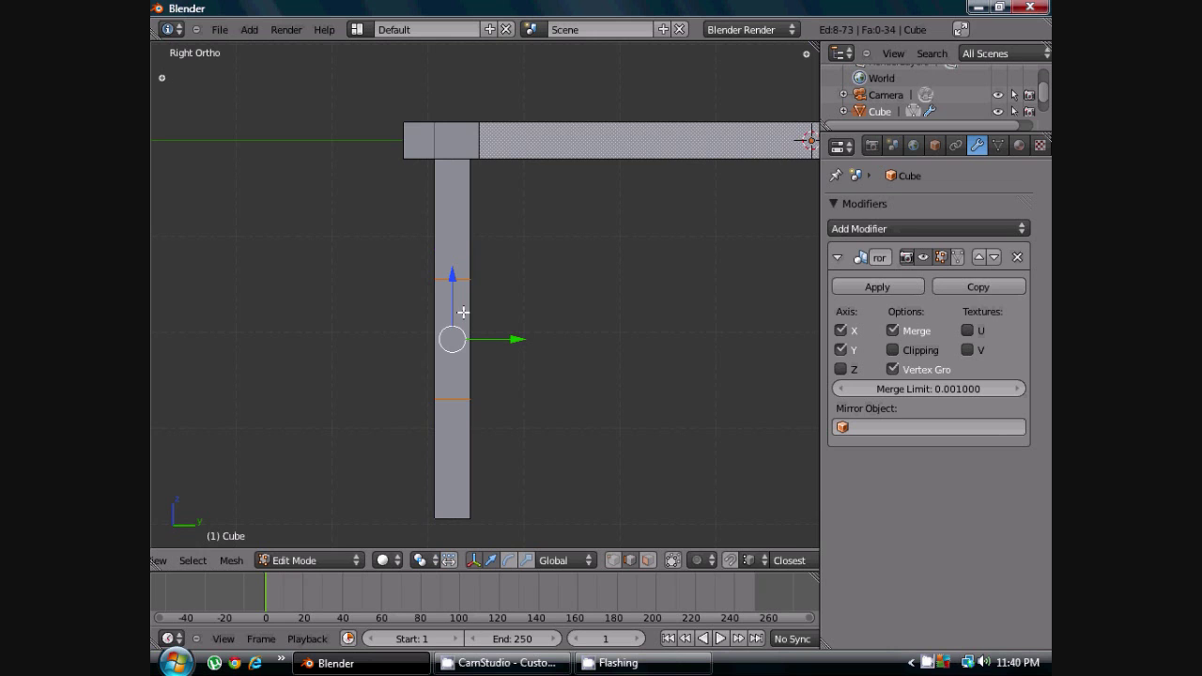
pyautogui.moveTo(482, 294); pyautogui.dragTo(546, 317, button='middle')
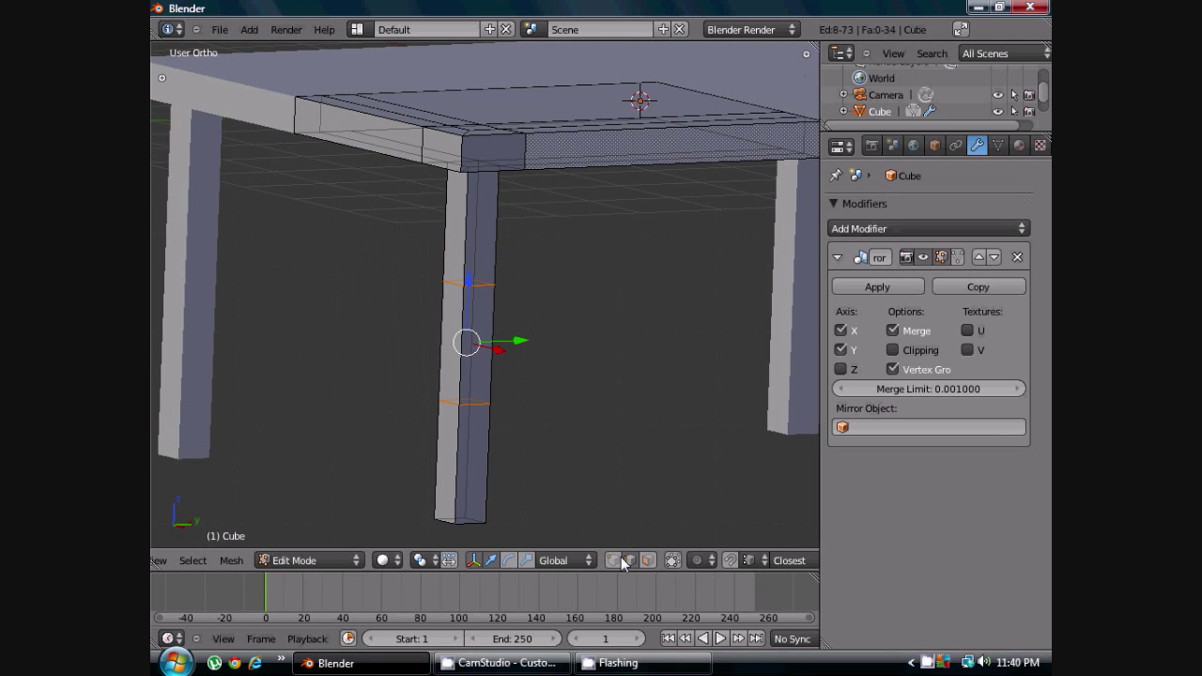
# Select the leg's lower edge loop and scale it inward to narrow the leg at that height
pyautogui.scroll(2, 460, 324)
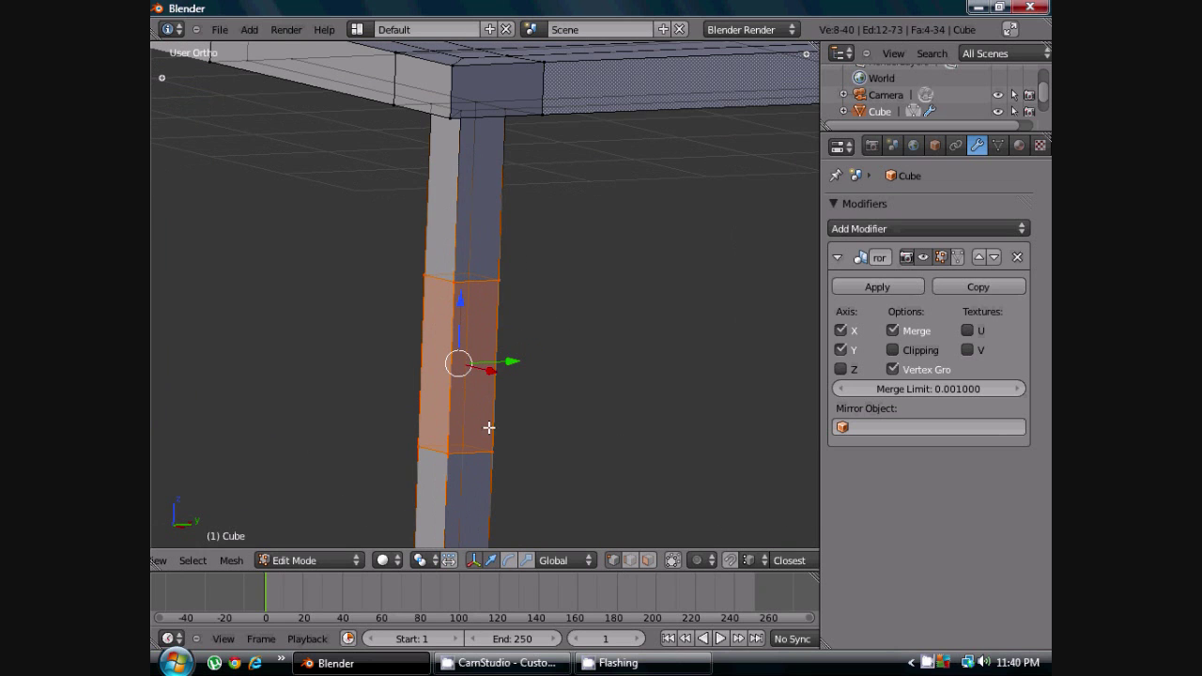
pyautogui.scroll(-4, 475, 445)
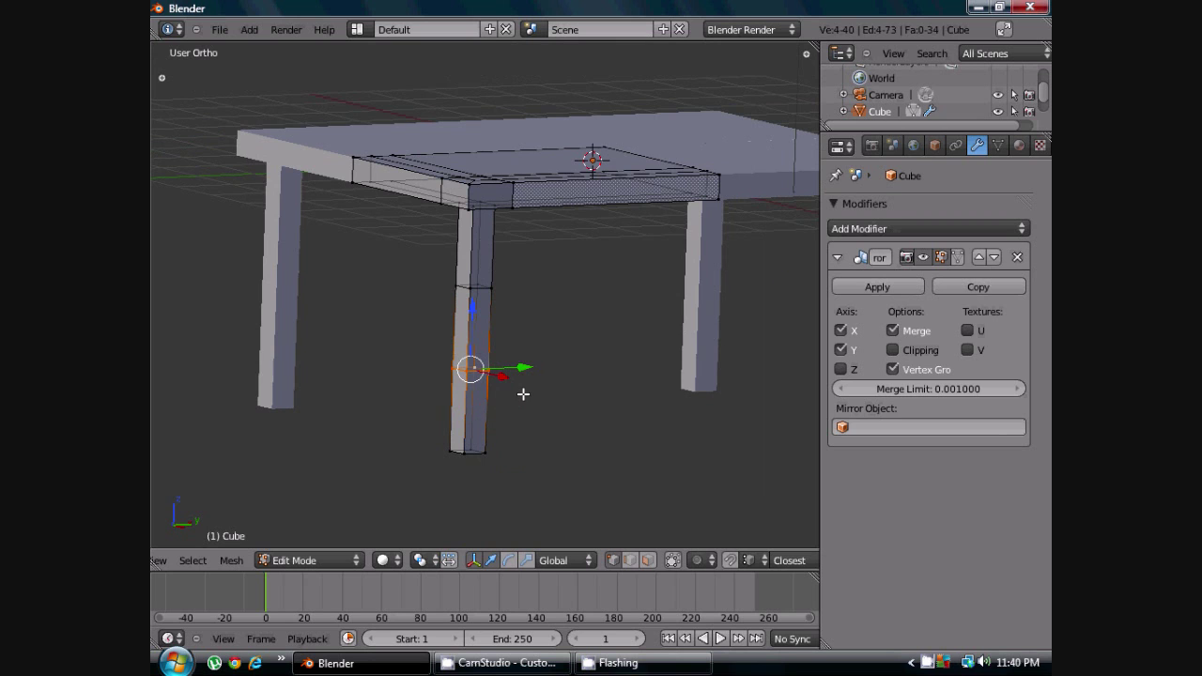
pyautogui.press('KP_3')
pyautogui.click(554, 406)
# Examine the tapered legs around the whole table in Object Mode, and return to Edit Mode near the editable leg
pyautogui.press('Tab')
pyautogui.scroll(-4, 559, 391)
pyautogui.moveTo(560, 391); pyautogui.dragTo(752, 416, button='middle')
pyautogui.scroll(3, 542, 349)
pyautogui.scroll(-2, 540, 347)
pyautogui.press('Tab')
pyautogui.scroll(3, 520, 365)
# Clear the selection, box-select the leg's bottom end, extrude a wider block foot from it, and return to Object Mode
pyautogui.press('a')
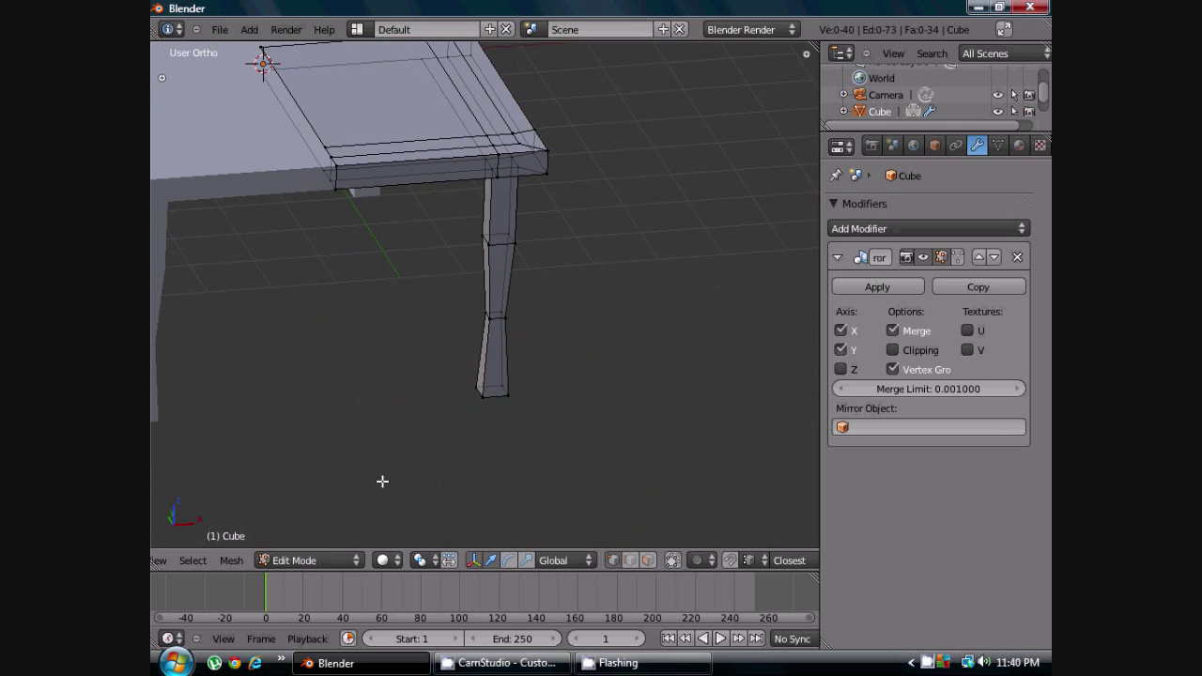
pyautogui.moveTo(440, 362); pyautogui.dragTo(537, 419)
pyautogui.scroll(2, 537, 419)
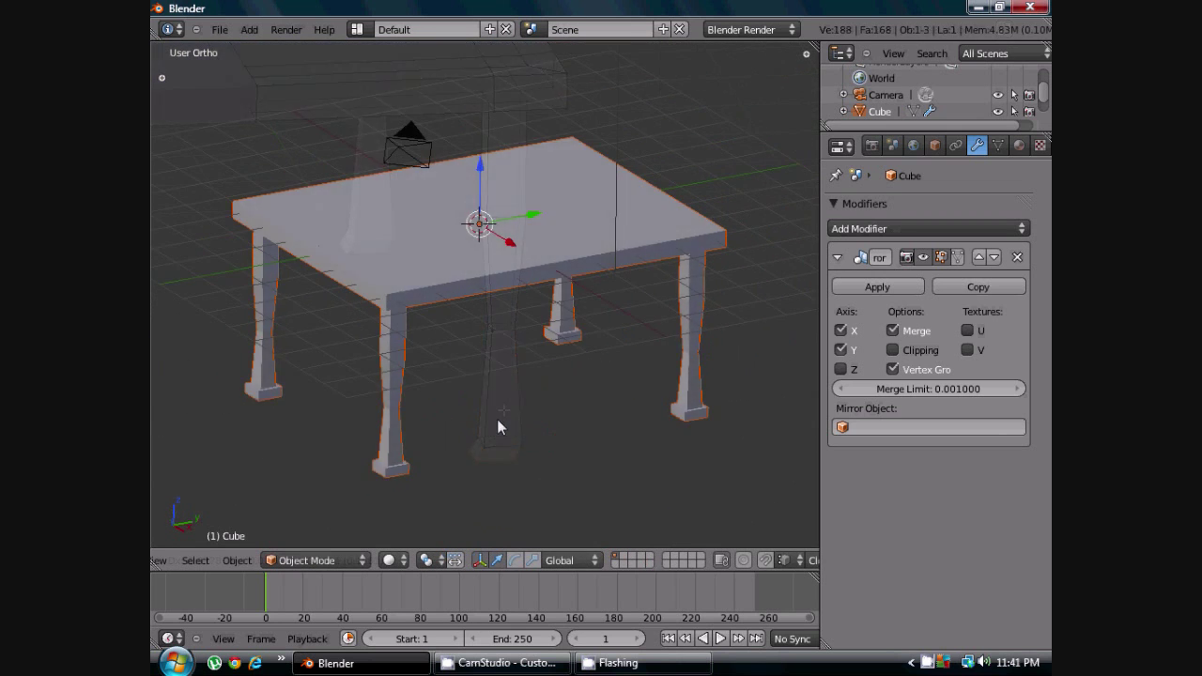
pyautogui.moveTo(497, 419); pyautogui.dragTo(500, 407, button='middle')
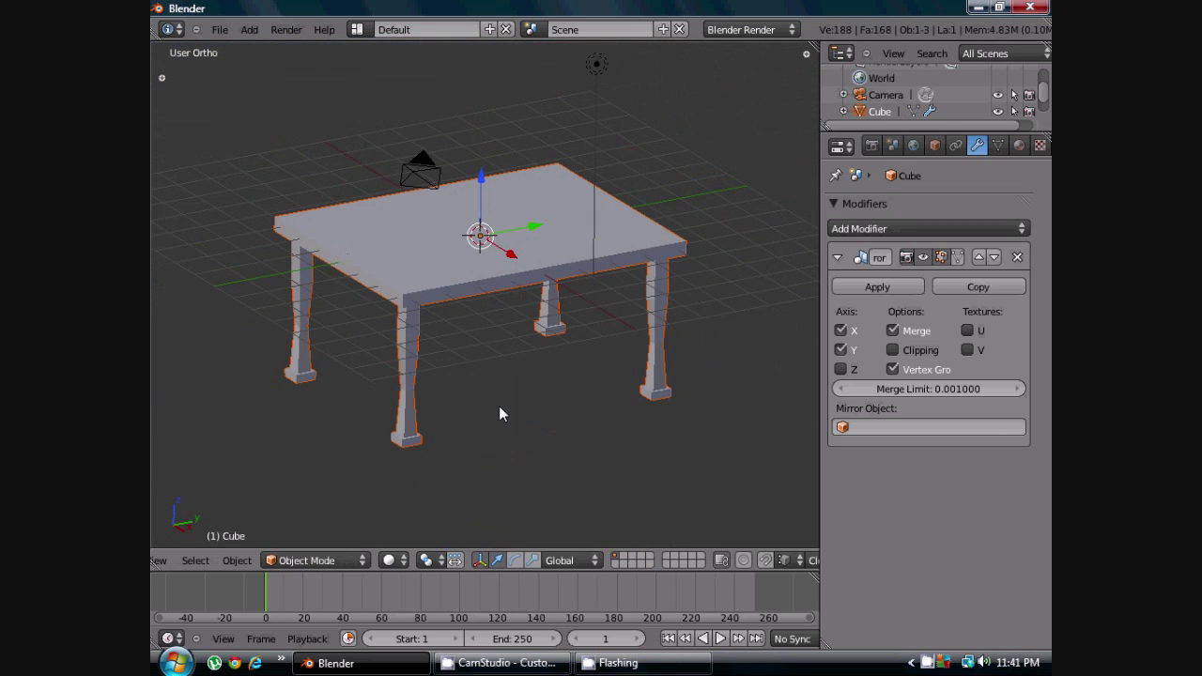
pyautogui.scroll(-2, 522, 372)
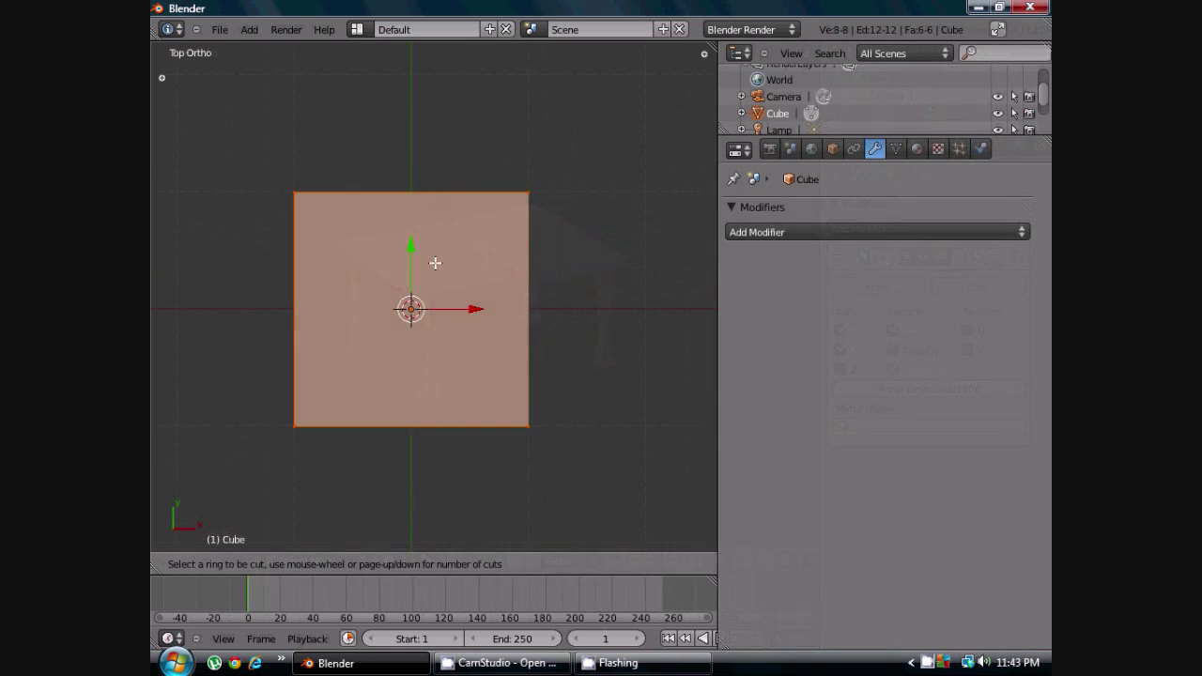
# Add a loop cut across the new cube in the top view and slide it close to the negative X edge
pyautogui.click(435, 260)
pyautogui.click(323, 223)
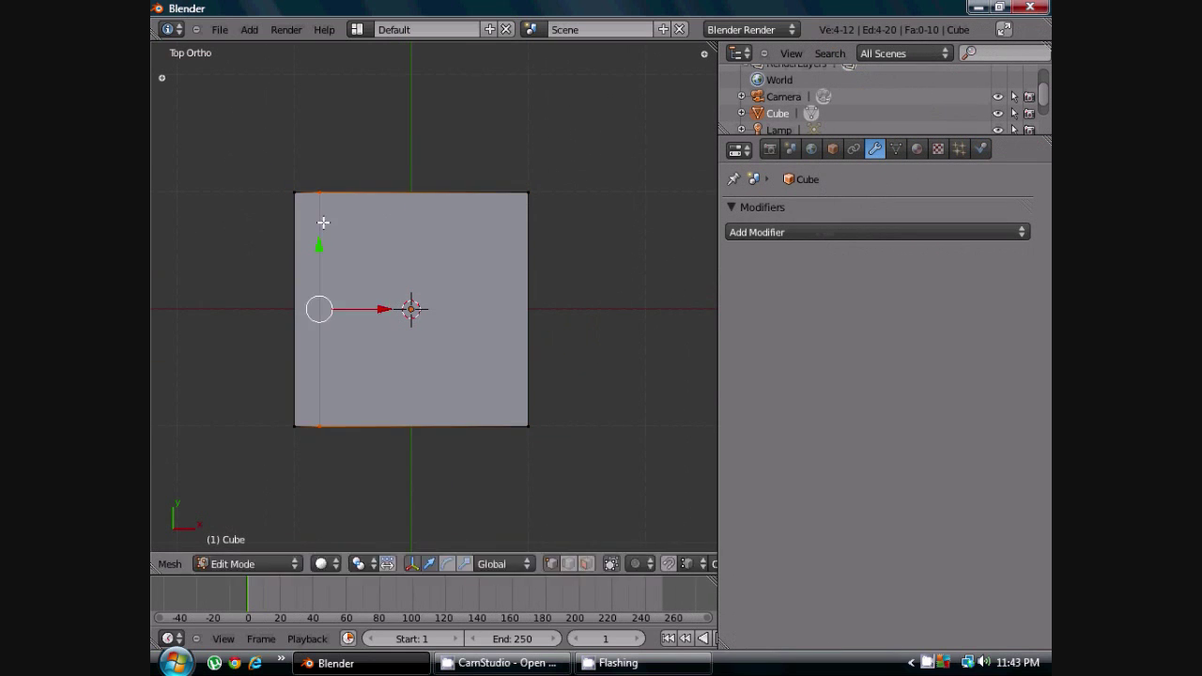